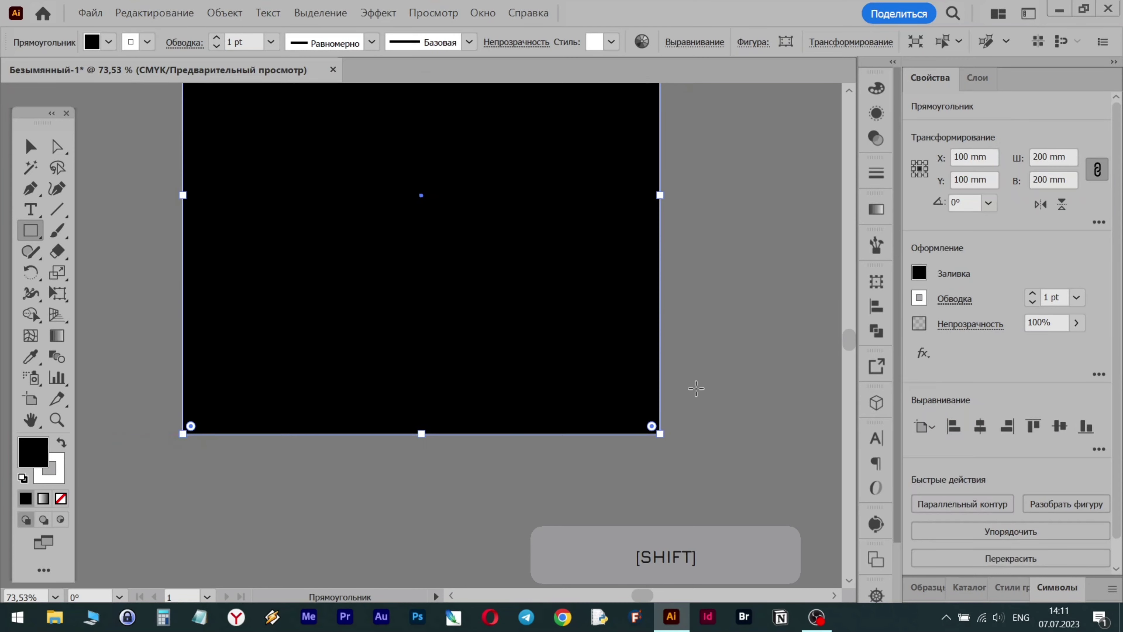
Step: Remove the stroke from the black 200 mm background square and lock the square in place
click(60, 476)
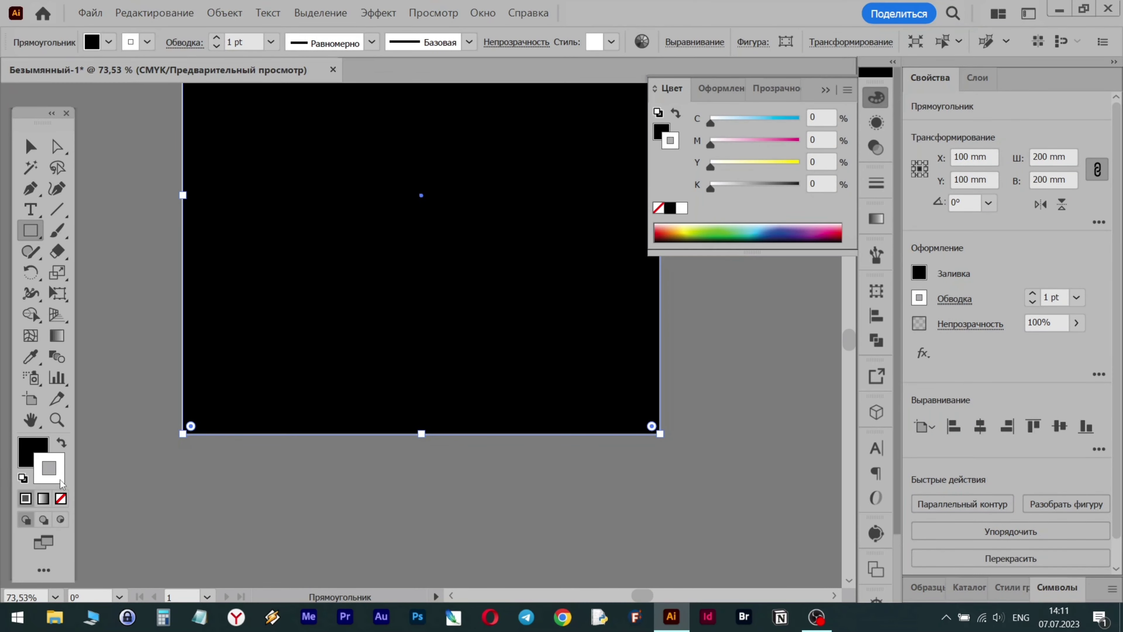
click(60, 498)
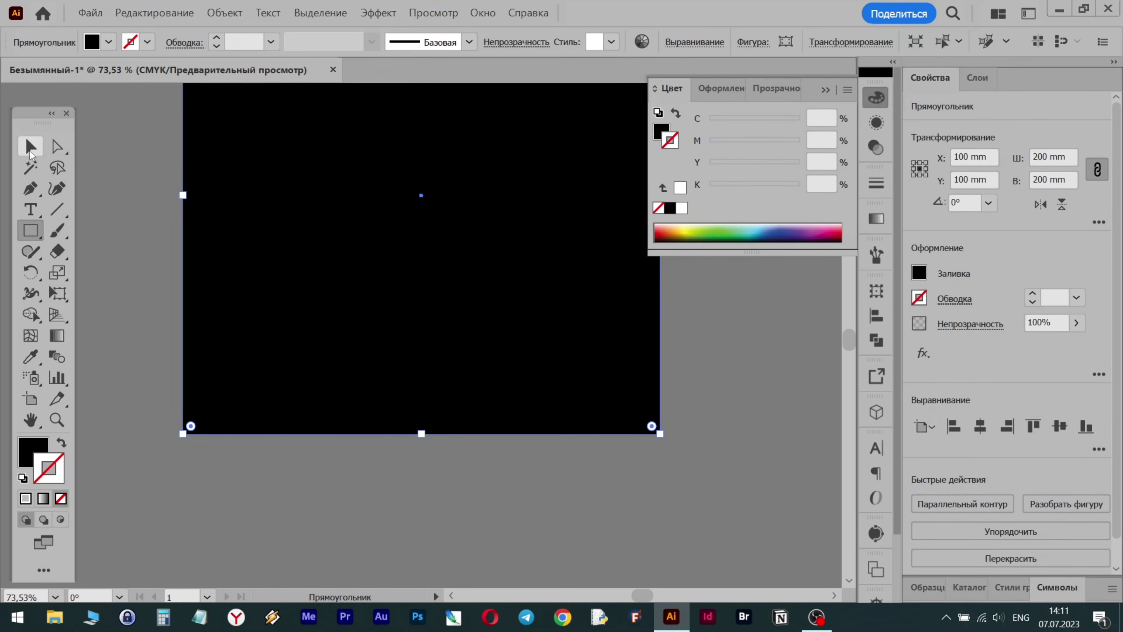
click(30, 147)
click(428, 464)
scroll(428, 466, up, 3)
click(474, 394)
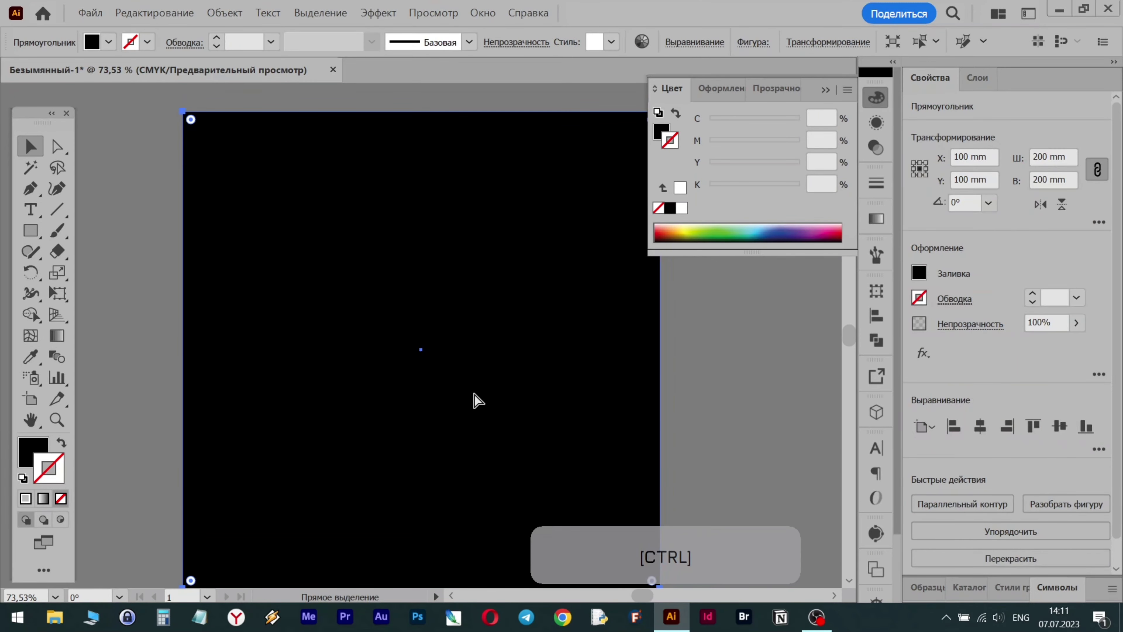
key(ctrl+2)
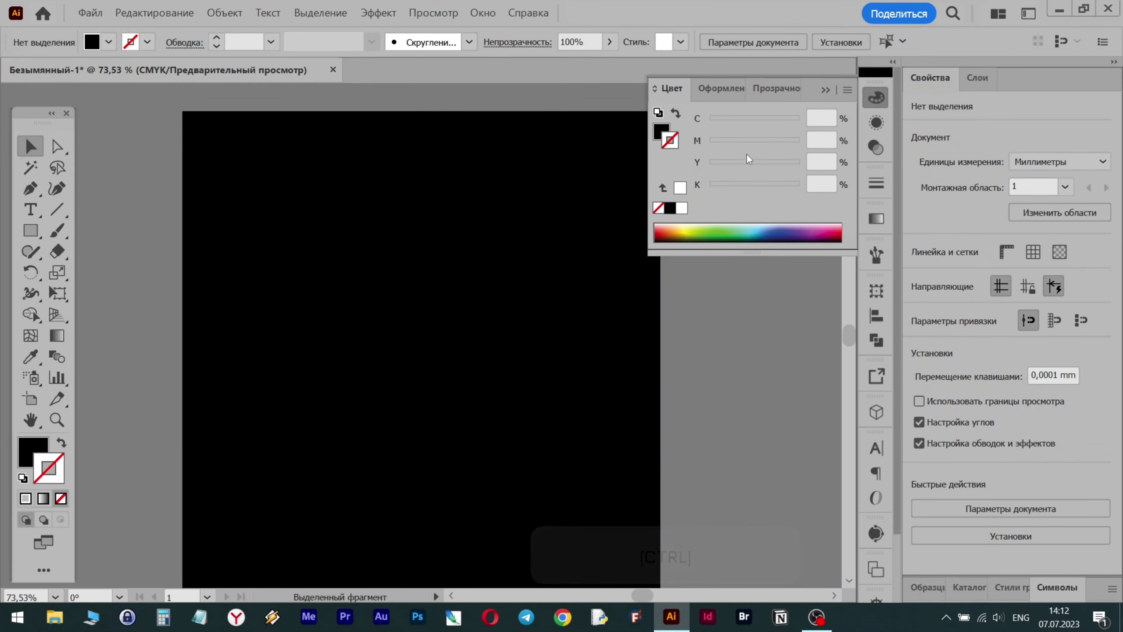
click(825, 89)
Step: Draw a horizontal line about 53 mm long on the black background and give it a white 1 pt stroke
click(50, 212)
drag(260, 341, 384, 354)
scroll(302, 354, up, 3)
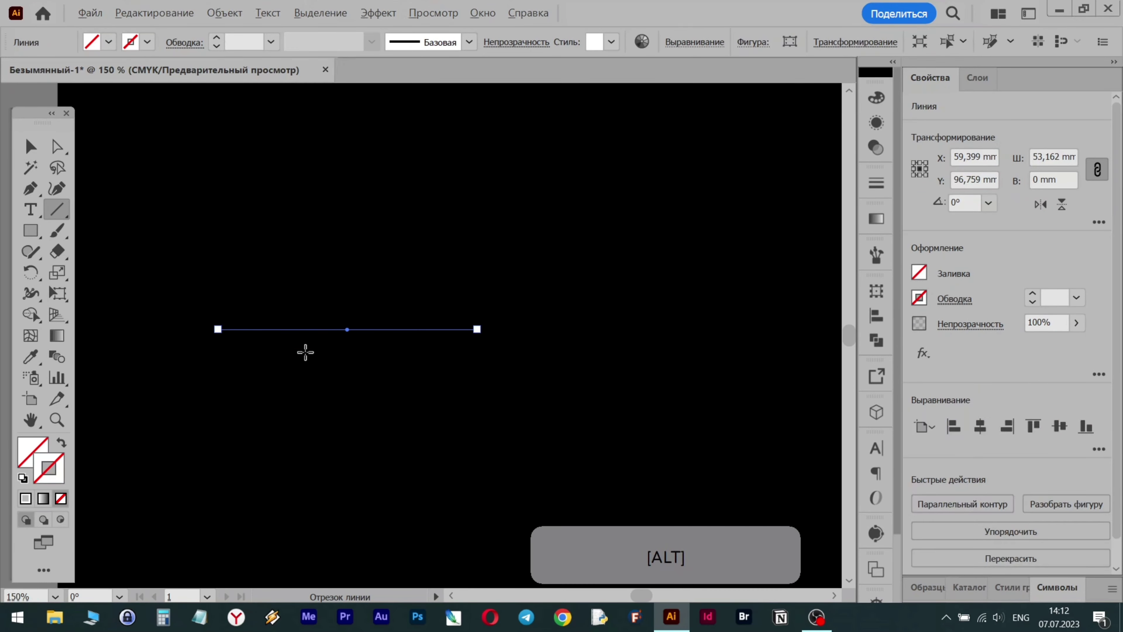
click(1032, 294)
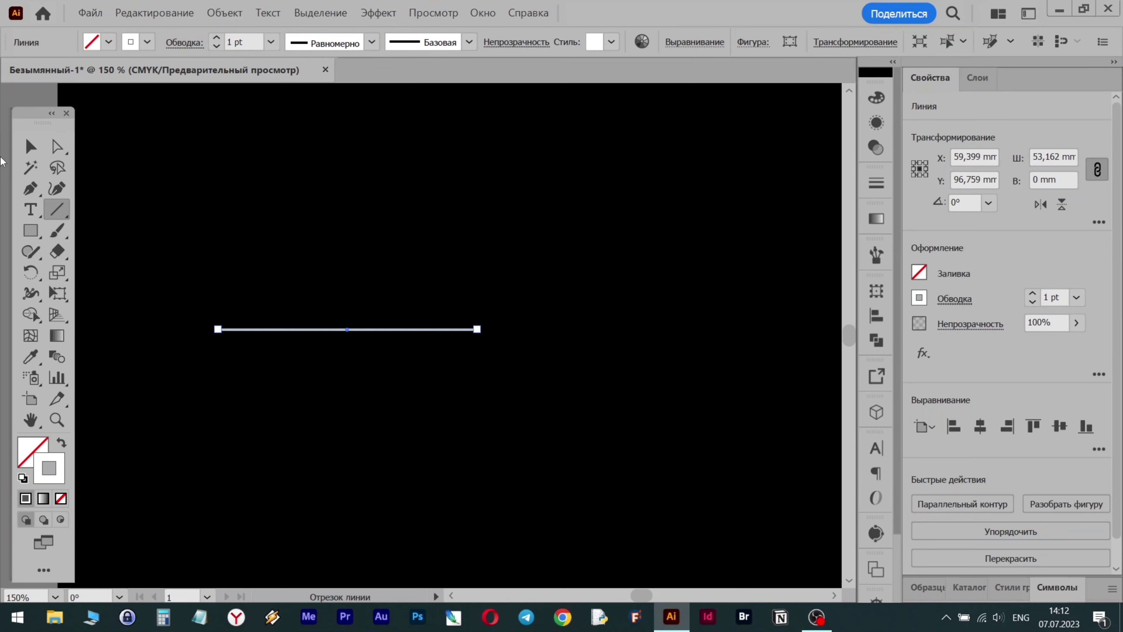
click(31, 145)
click(358, 256)
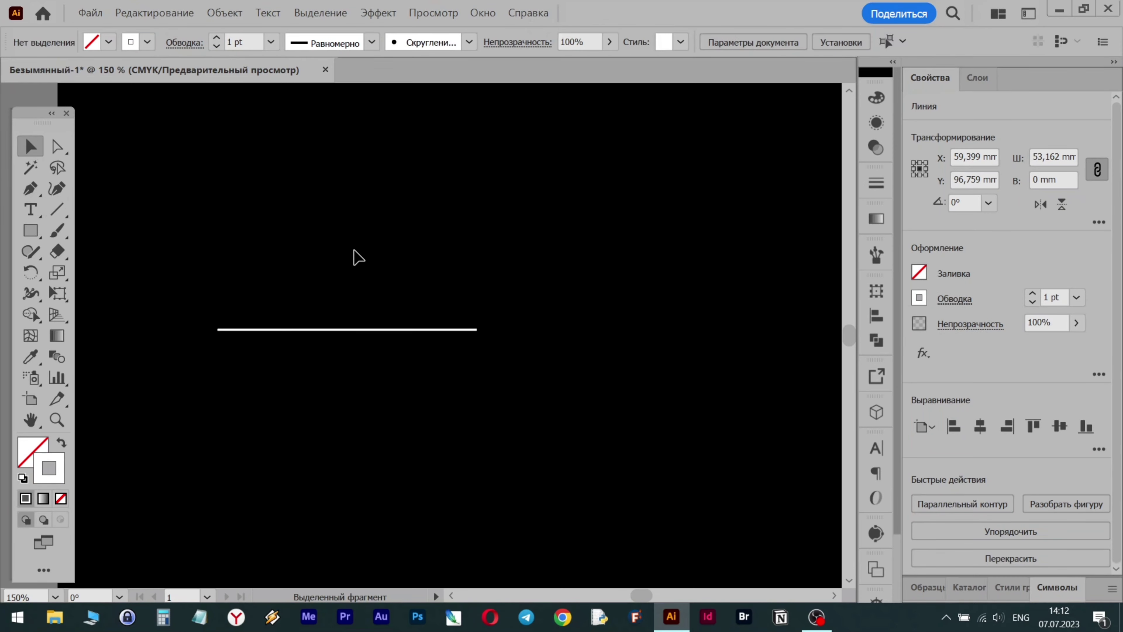
click(327, 330)
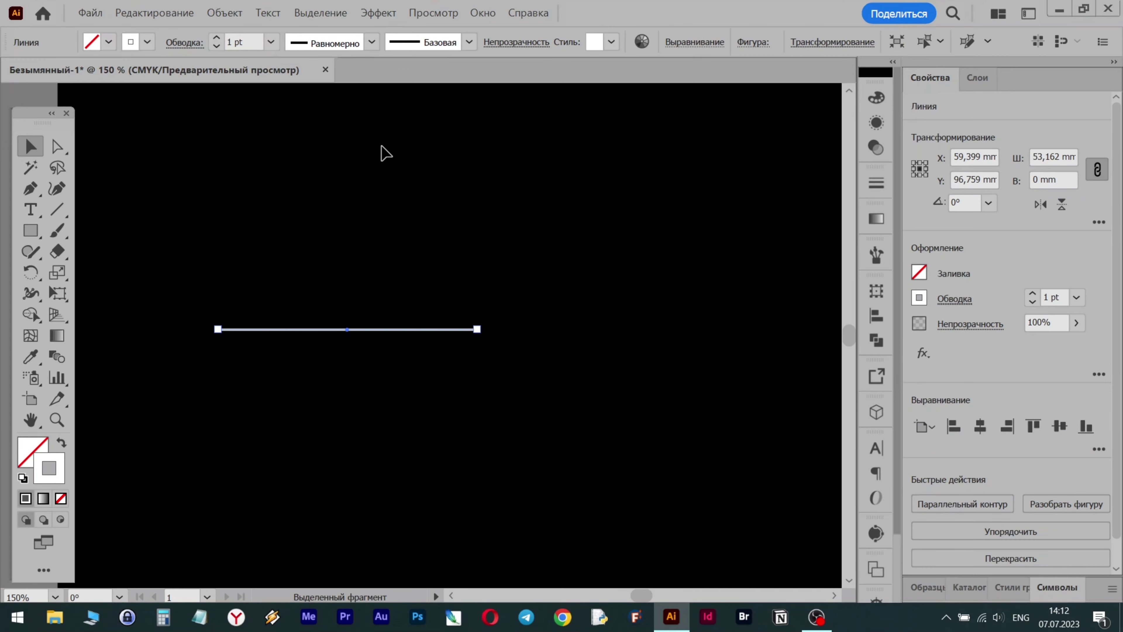
click(236, 13)
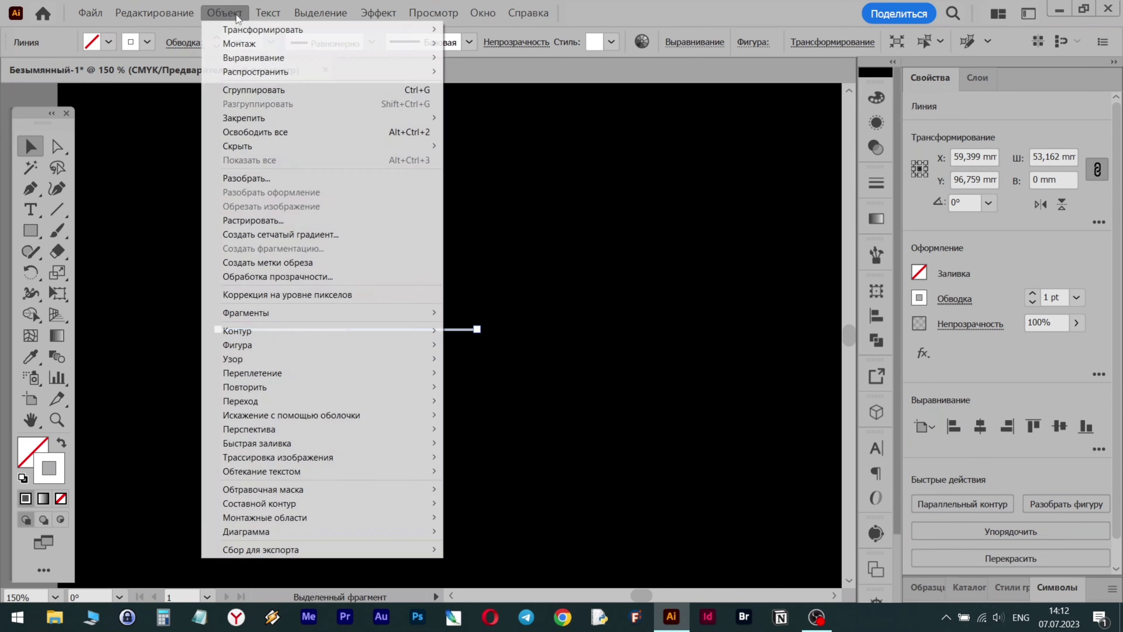
mouse_move(237, 29)
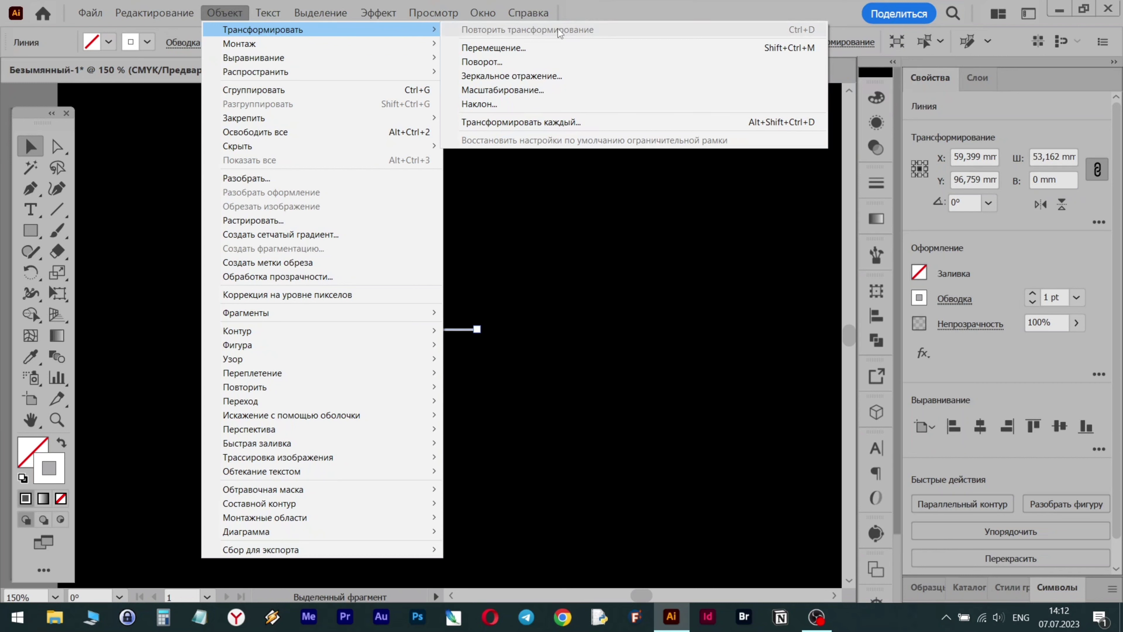
click(602, 13)
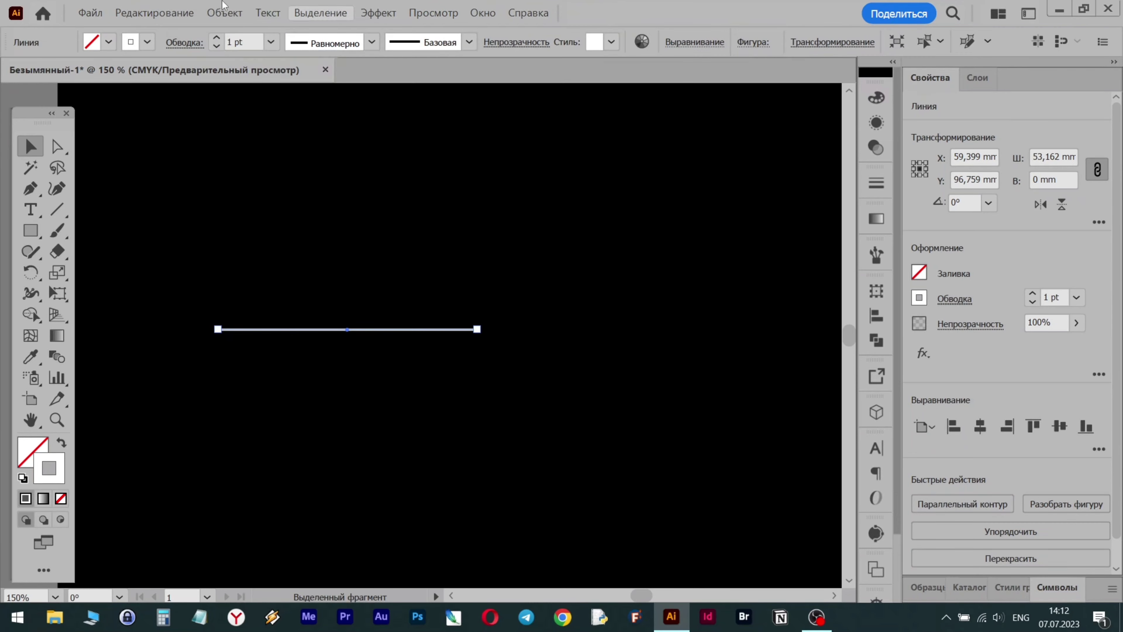
Step: Open the settings of the Distort & Transform effect Transform (Трансформировать) for the white line
click(155, 13)
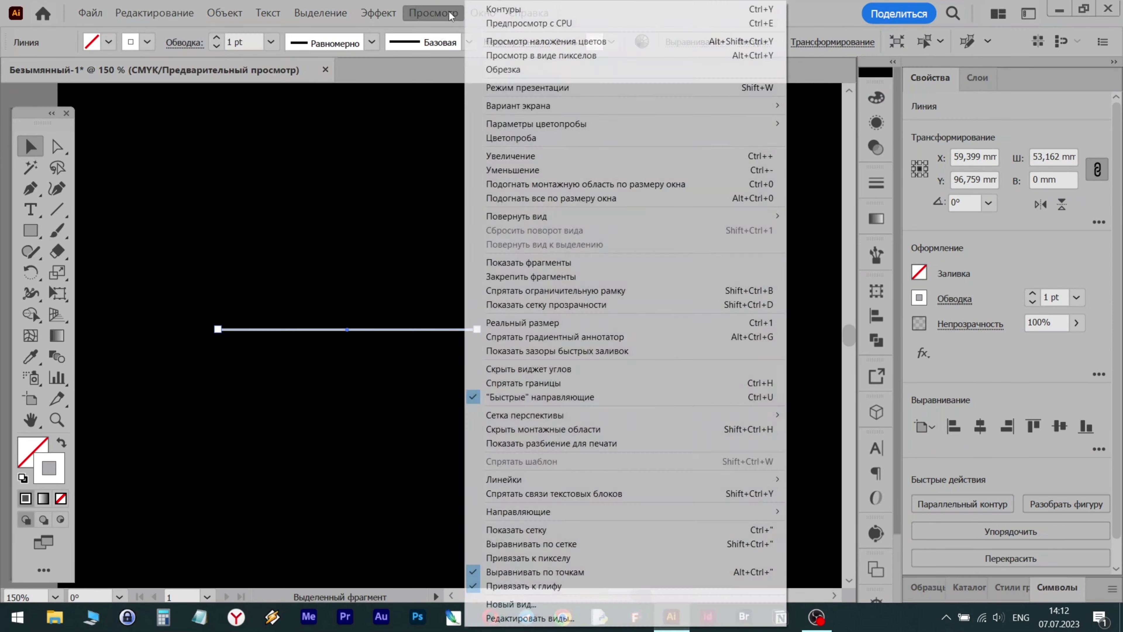
mouse_move(379, 13)
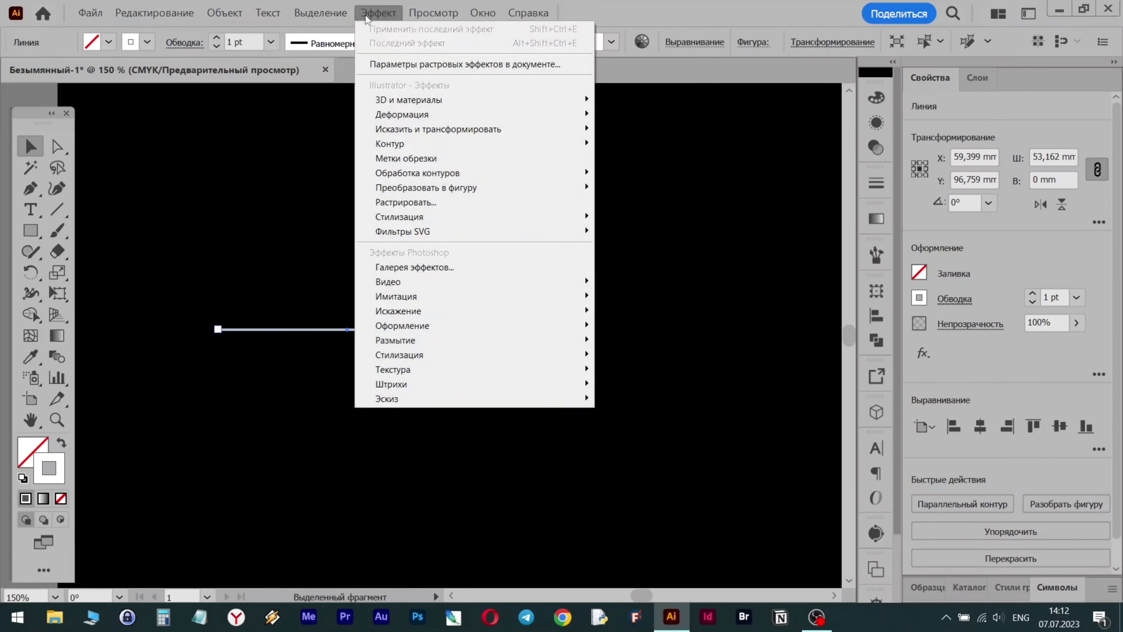
mouse_move(398, 99)
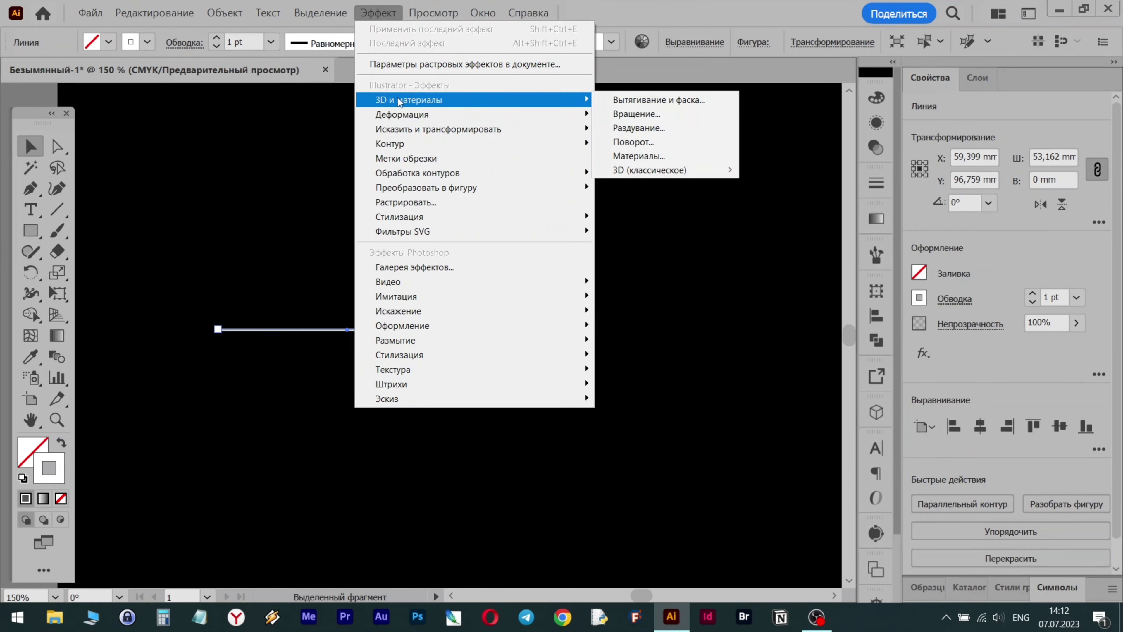
mouse_move(400, 119)
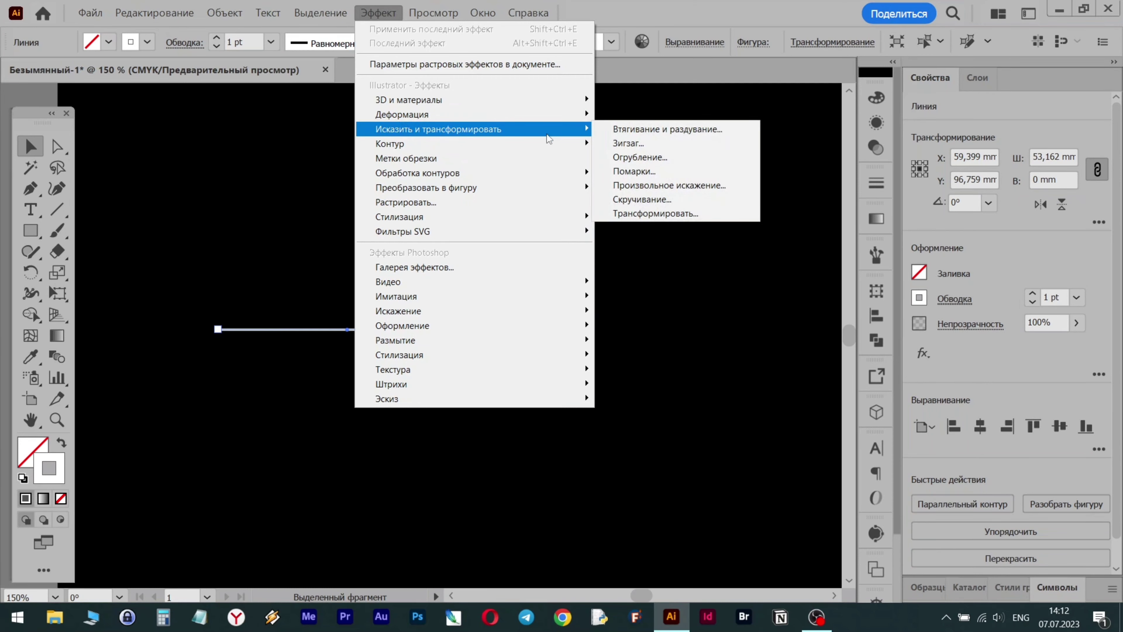
click(641, 212)
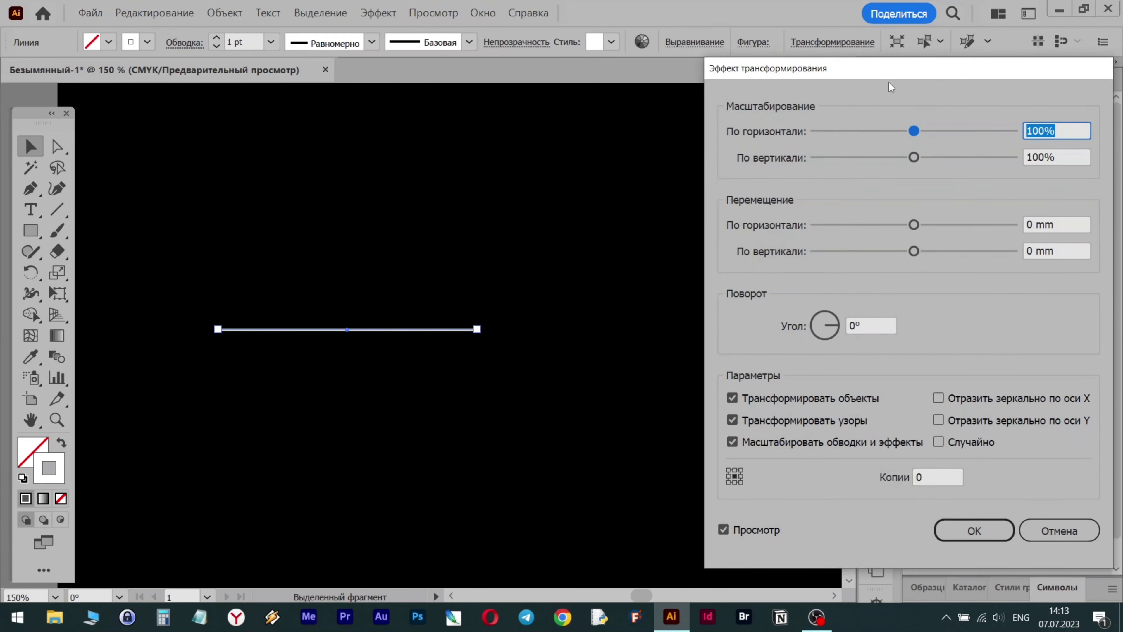
drag(888, 83, 779, 59)
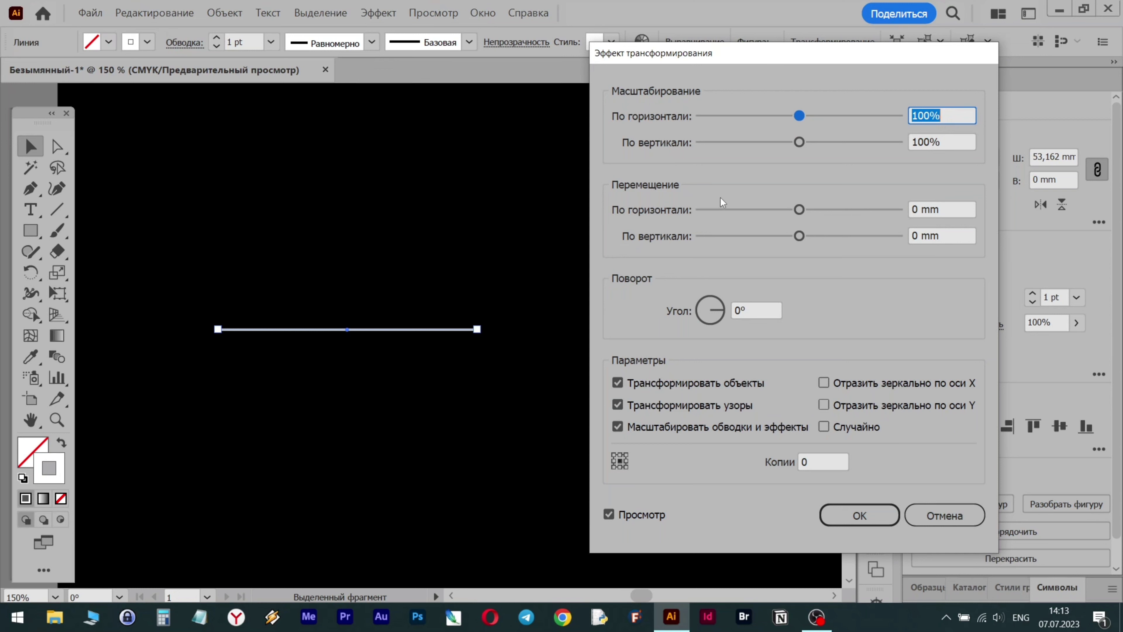
Step: Try a move offset for the line of 0 mm horizontally and about 4.59 mm vertically
click(808, 211)
double_click(953, 210)
text(0)
click(804, 233)
drag(802, 234, 804, 236)
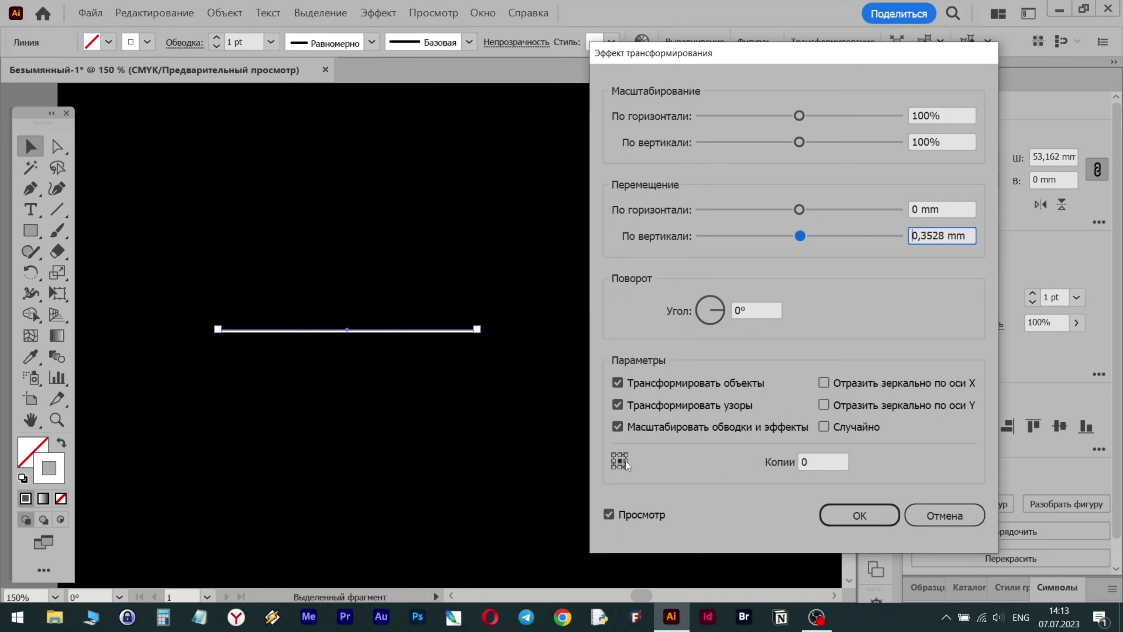
drag(799, 236, 815, 237)
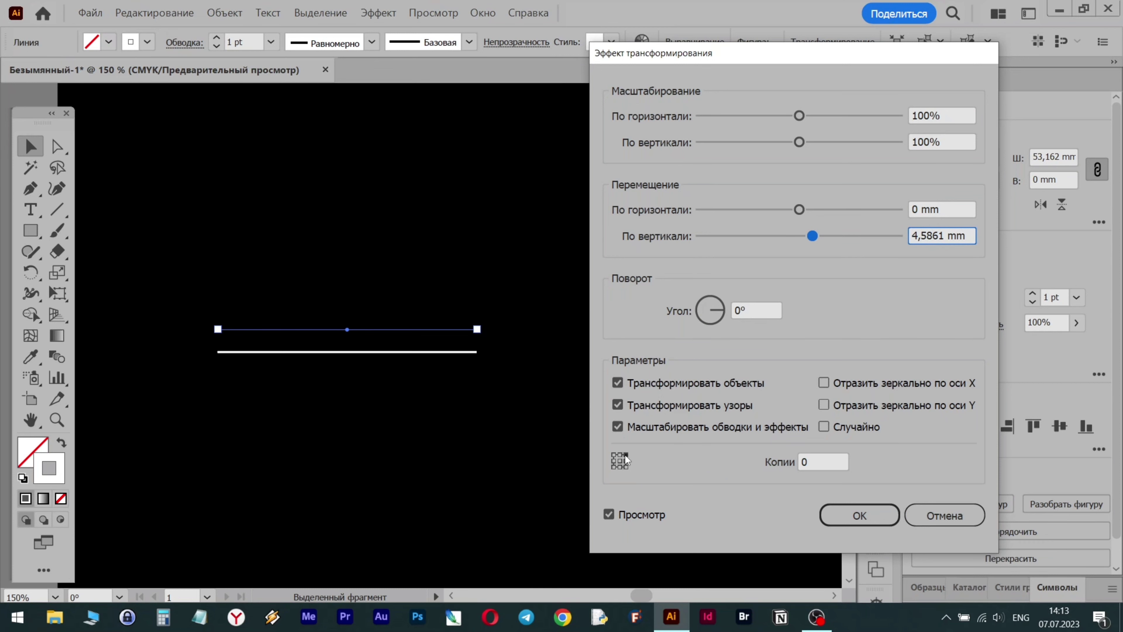
Step: Set the effect to make 1 copy and rotate that copy by 19°
click(815, 461)
text(1)
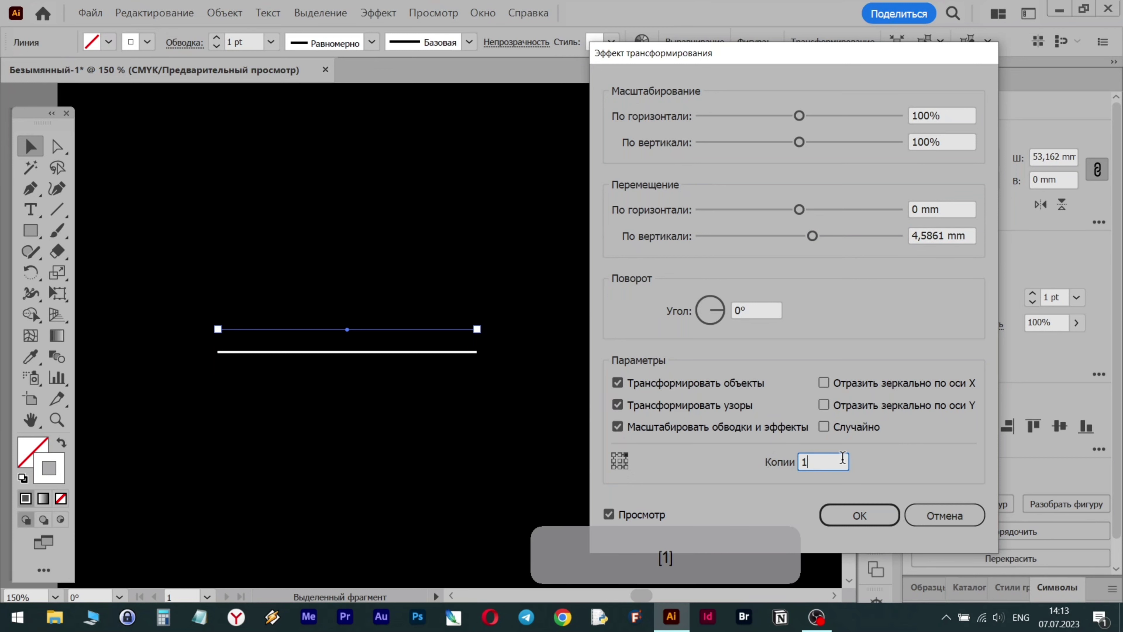
click(708, 307)
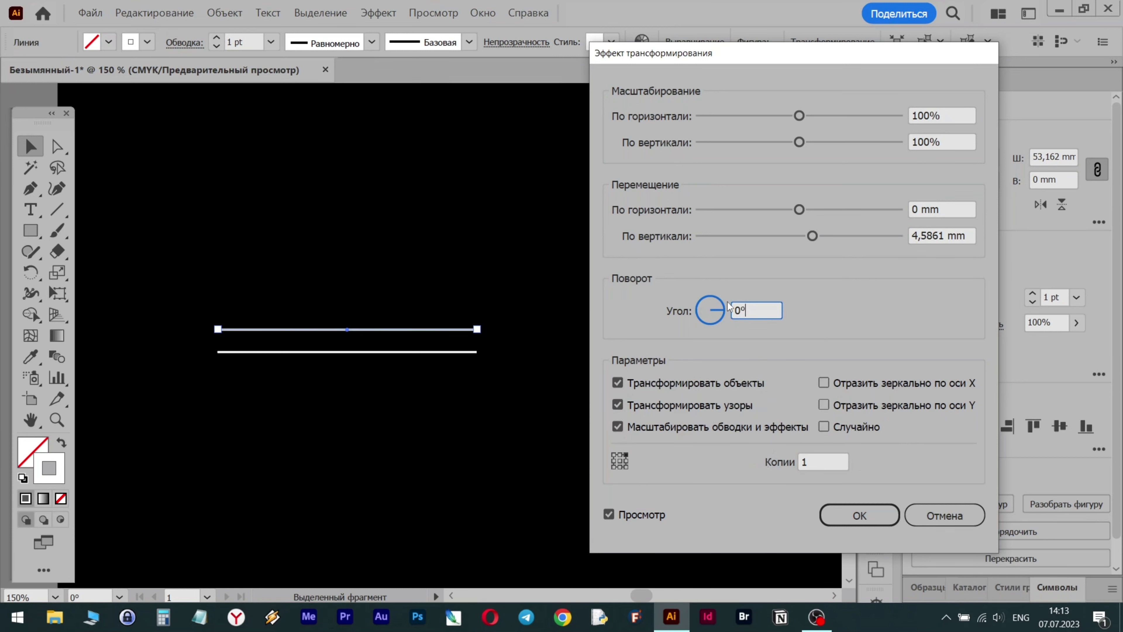
click(720, 301)
drag(719, 300, 728, 305)
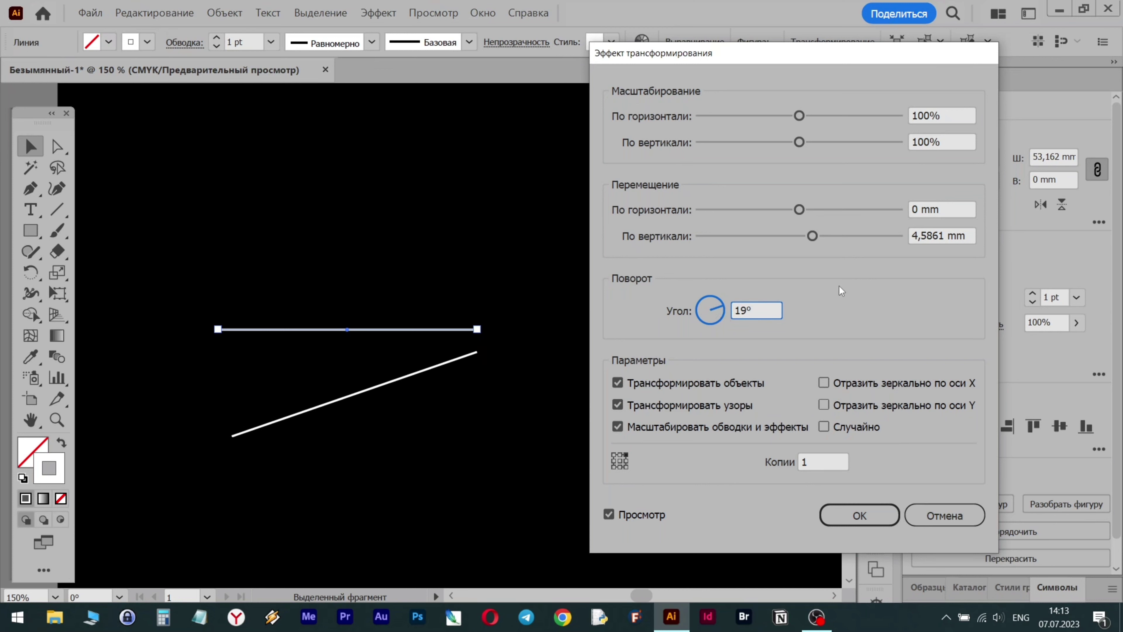
Step: Reset the effect's vertical move to 0 mm
drag(794, 237, 797, 233)
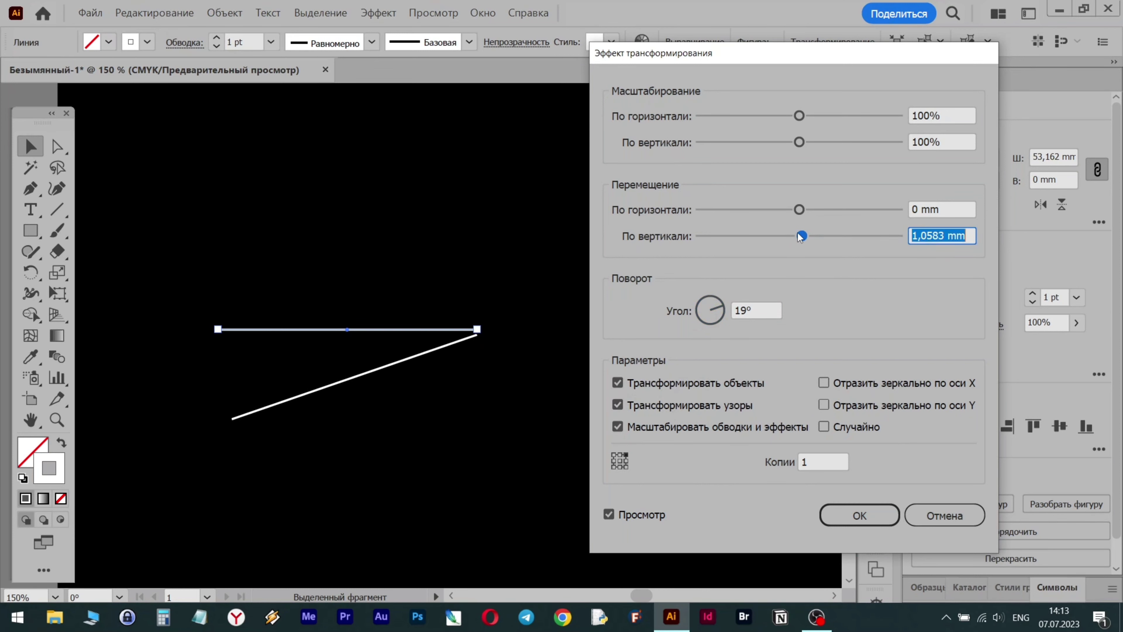
text(0)
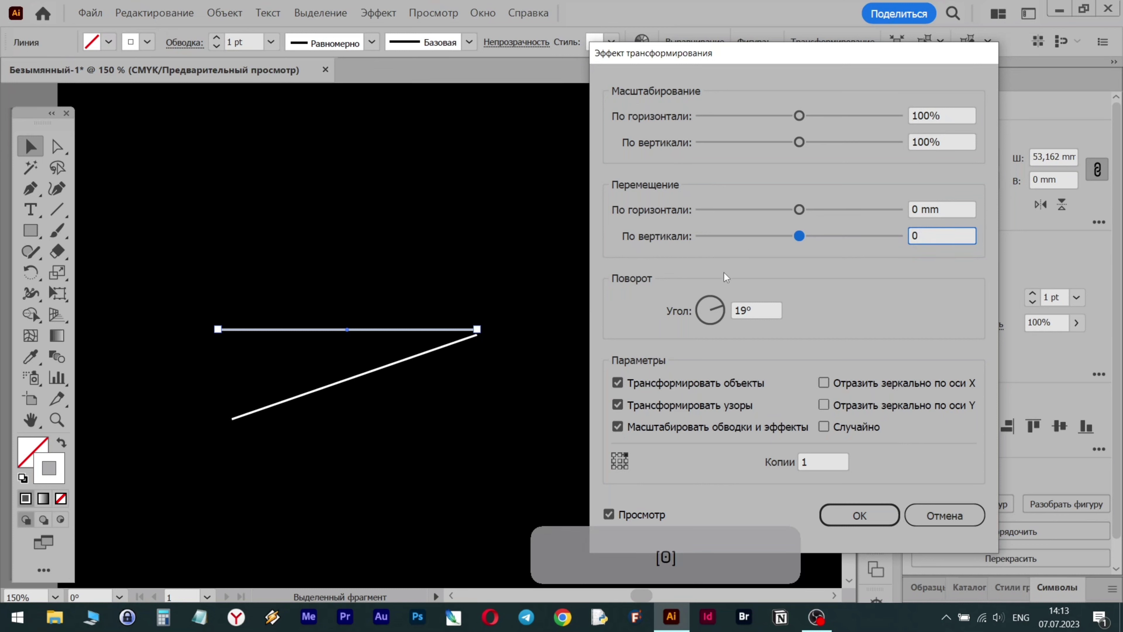
click(772, 310)
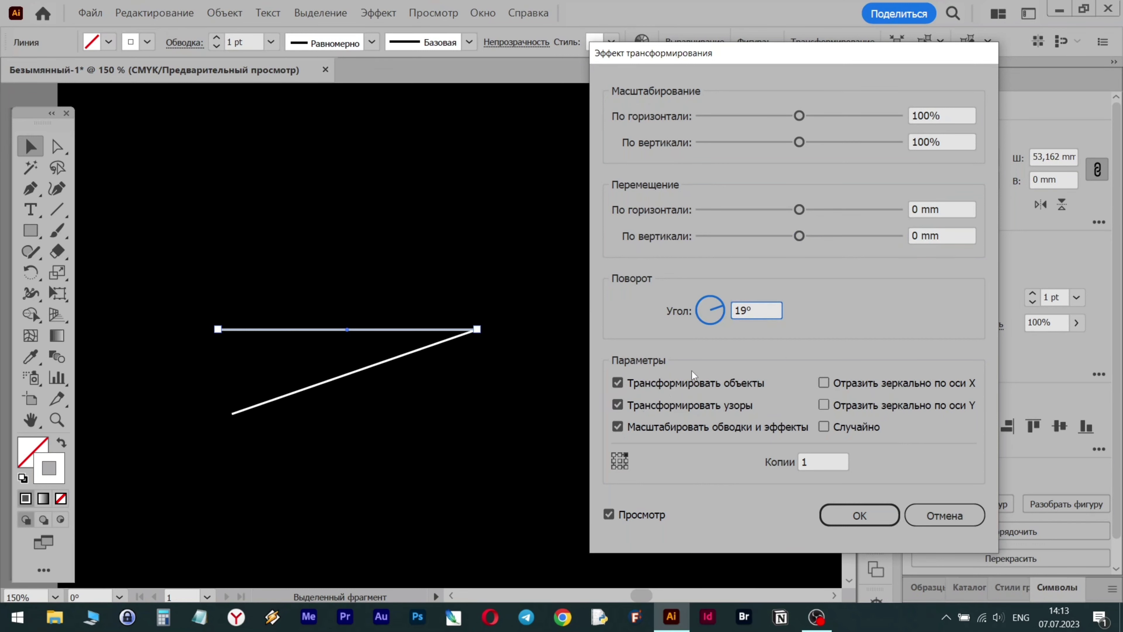
Step: Make the upper-right reference point the pivot of the transformation and set the rotation angle to 8°
click(620, 460)
click(626, 454)
double_click(743, 309)
text(8)
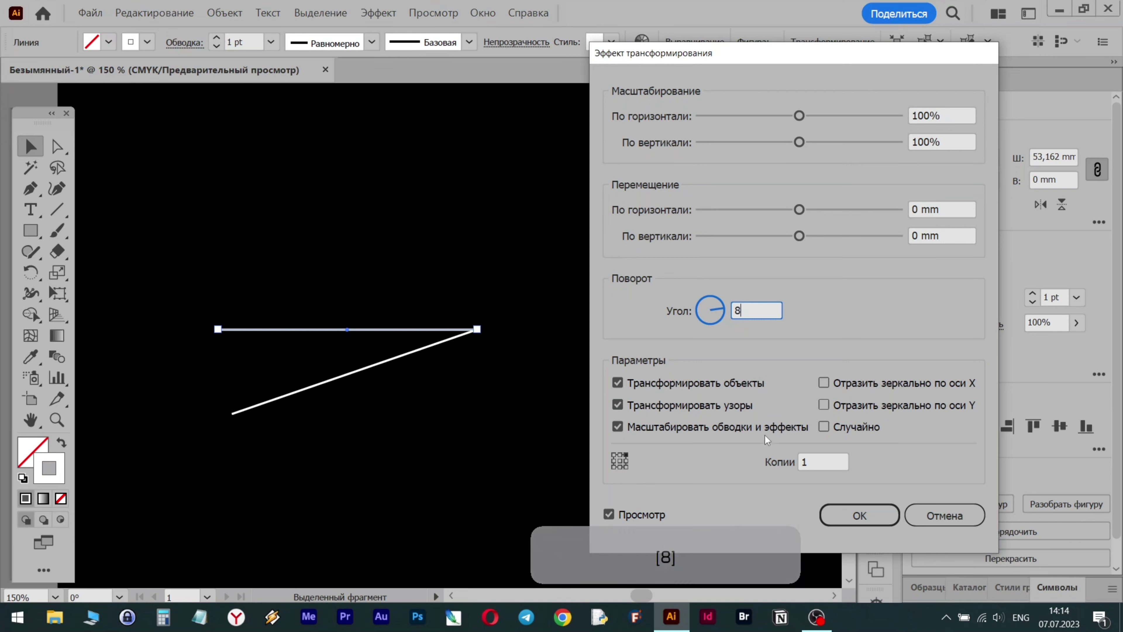
Step: Set the number of copies to 44 and apply the Transform effect to the line
click(813, 460)
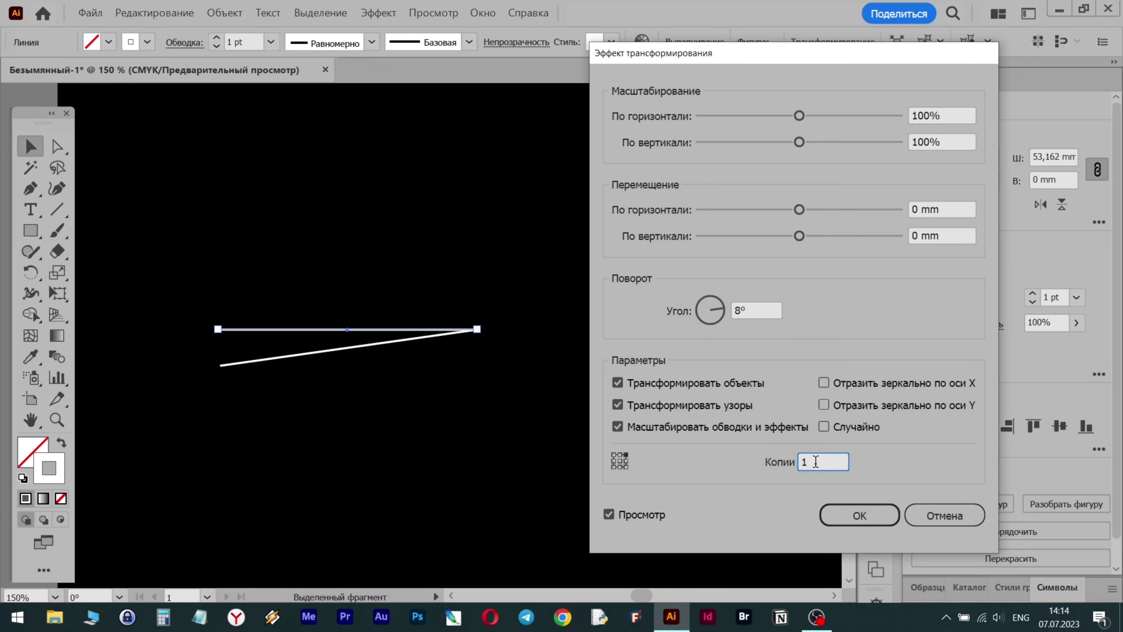
scroll(815, 461, up, 2)
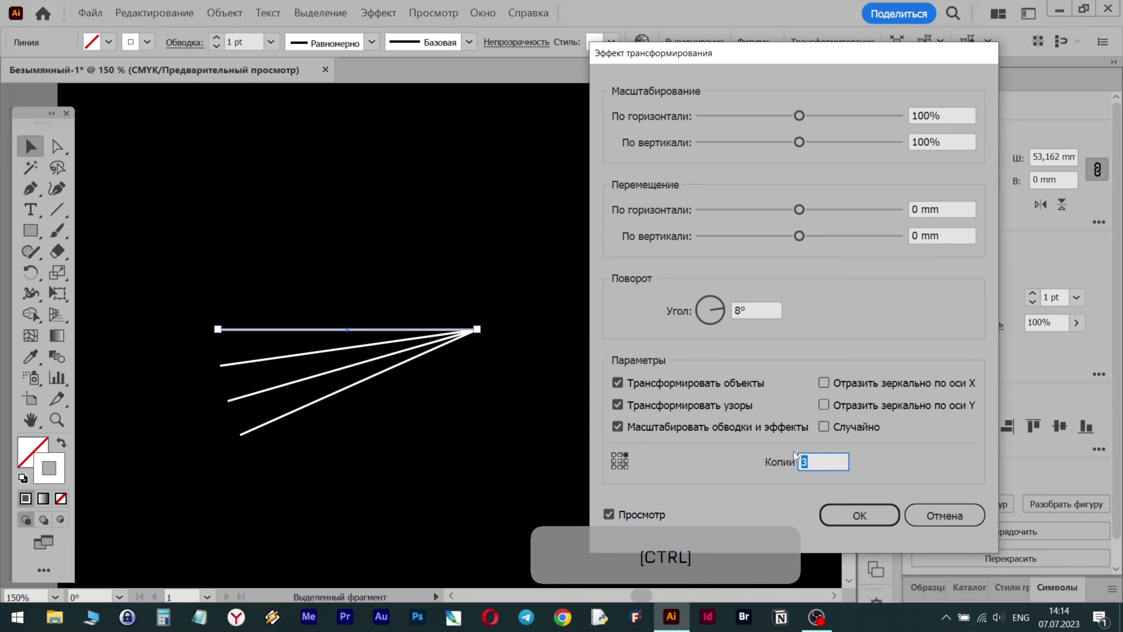
scroll(812, 460, up, 20)
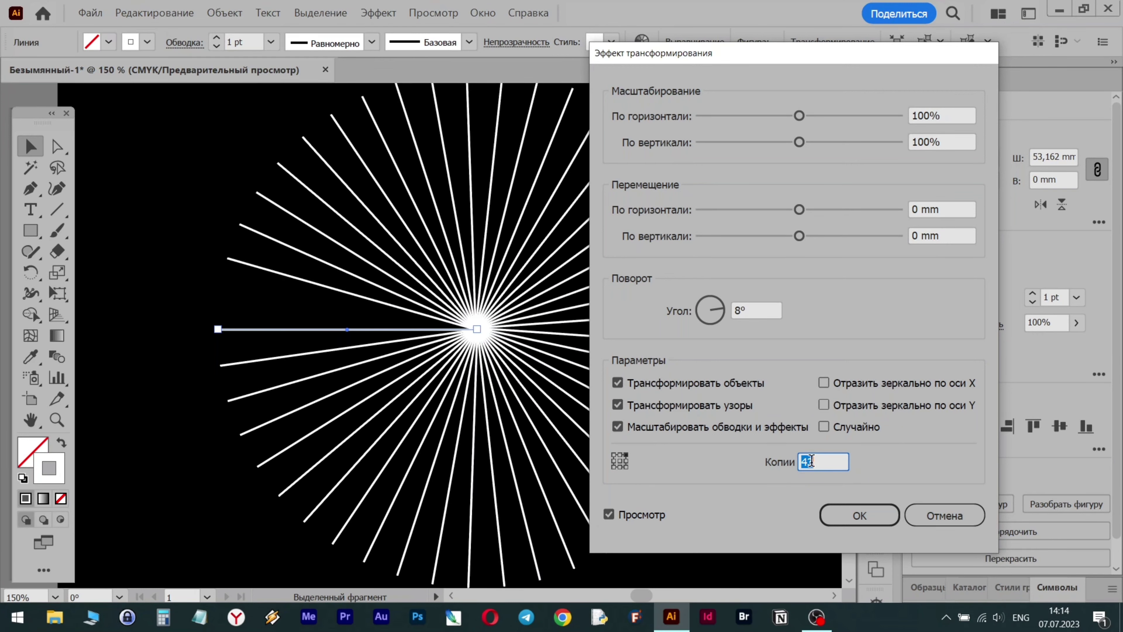
scroll(812, 460, up, 1)
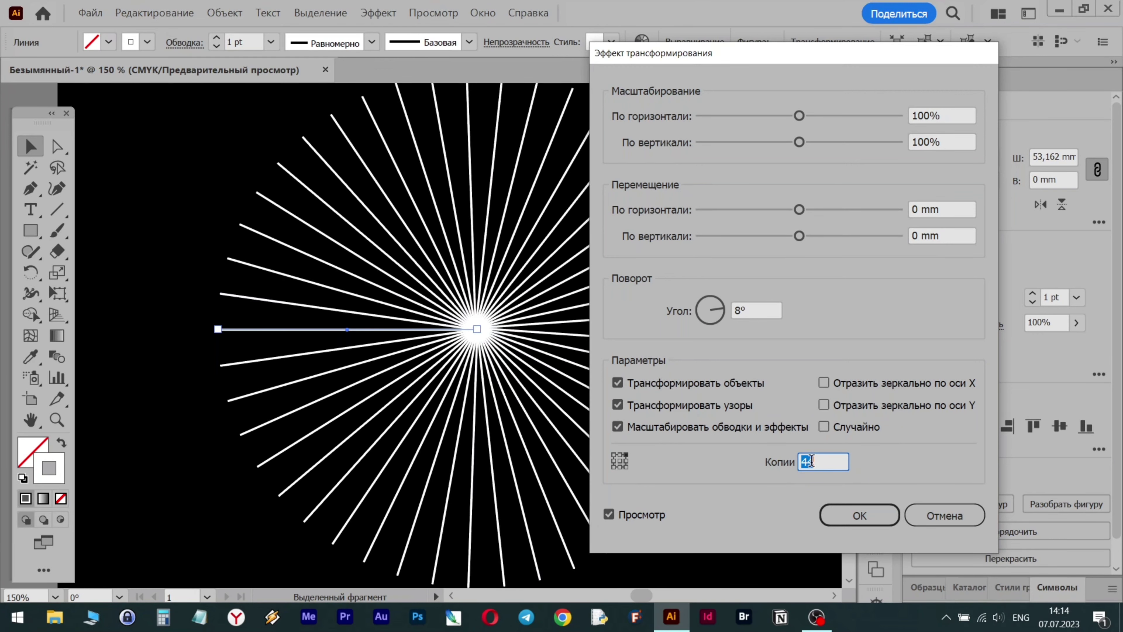
click(856, 519)
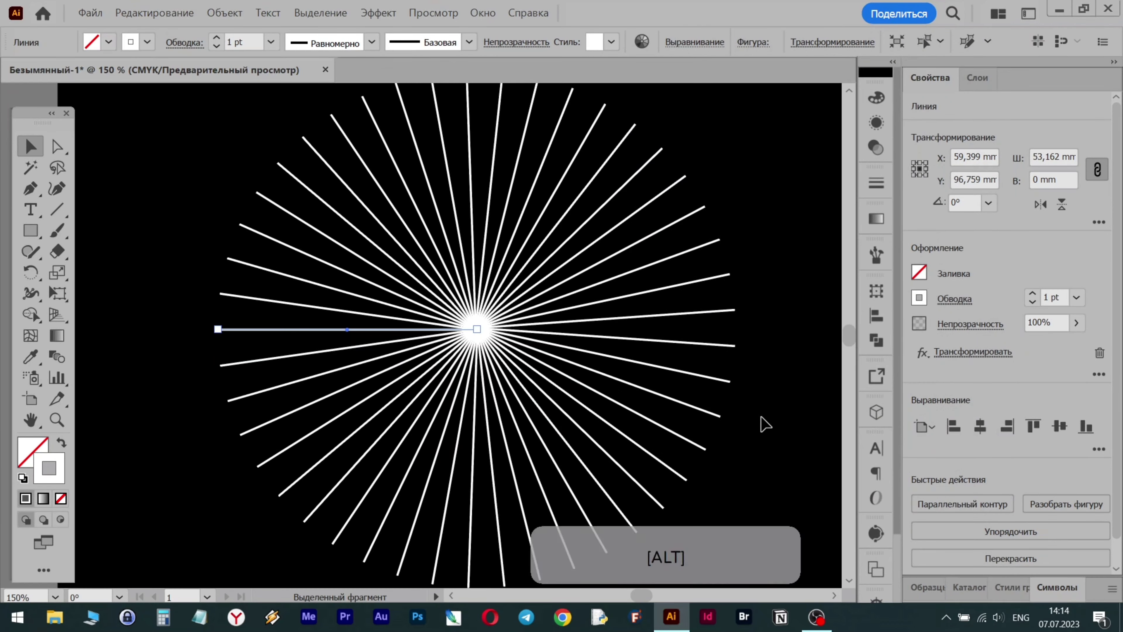
Step: Move the line's central endpoint downwards so the line spans about 65.7 by 68 mm, opening the radial copies into a ring
scroll(742, 430, down, 2)
scroll(747, 437, right, 3)
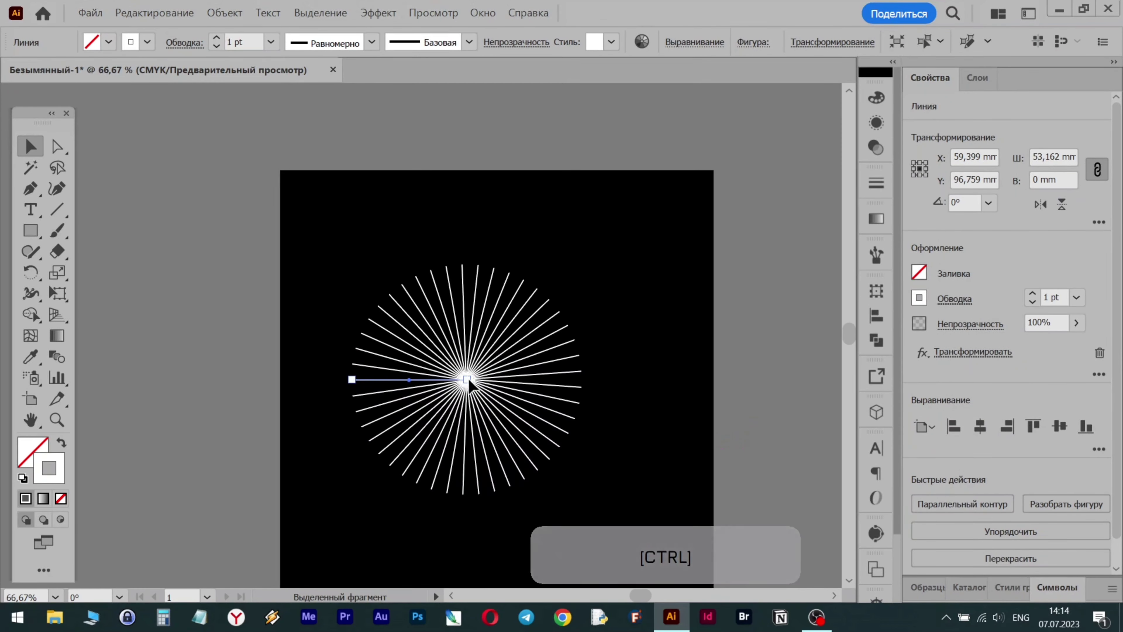
drag(468, 379, 495, 533)
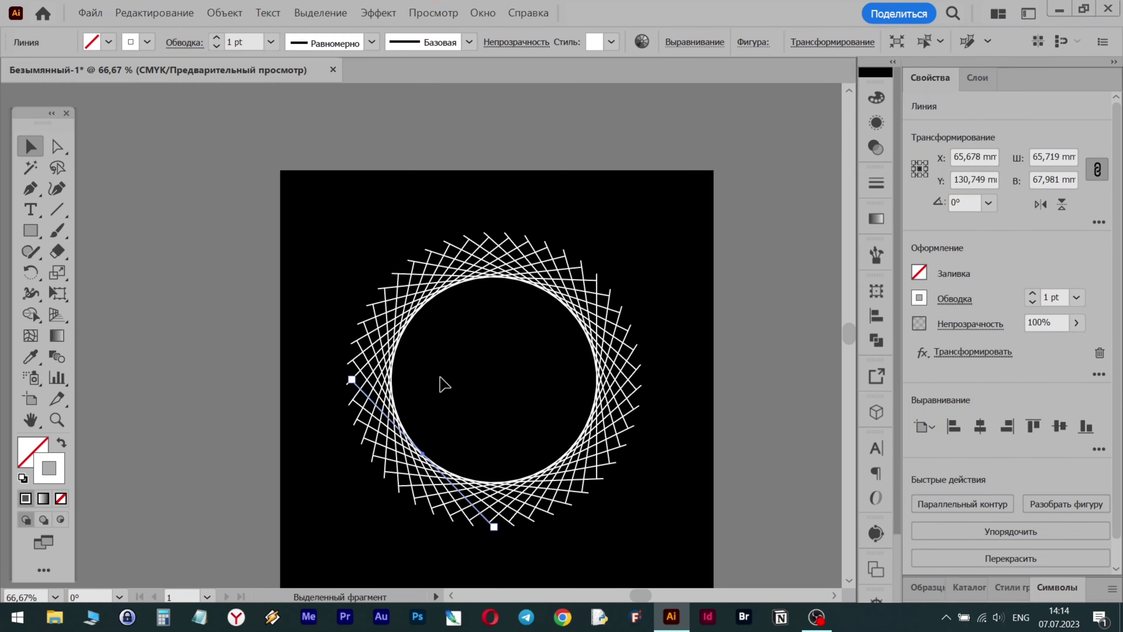
alt+scroll(435, 456, up, 3)
alt+scroll(469, 502, down, 2)
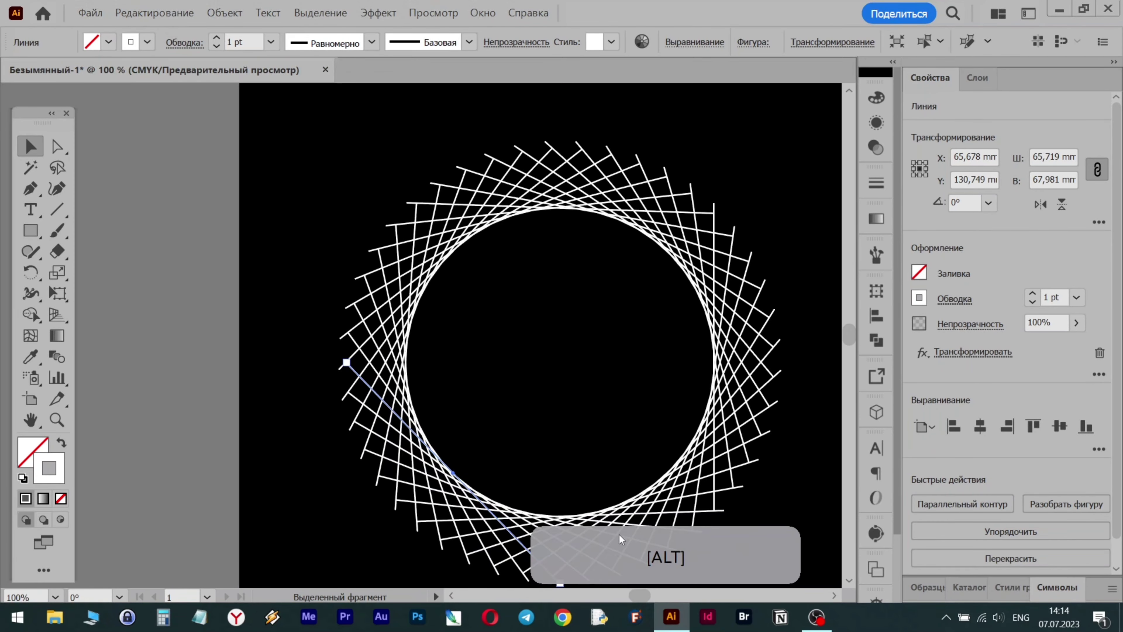
scroll(619, 513, down, 3)
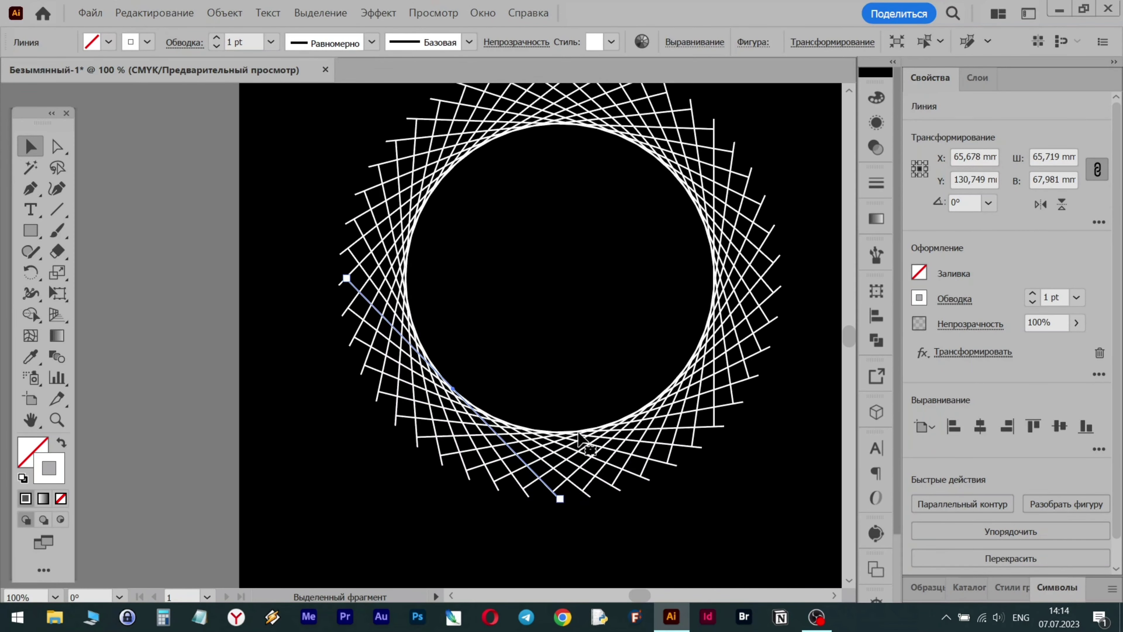
Step: Move the line's upper-left endpoint slightly outwards so the line spans about 67.5 by 67.6 mm
scroll(559, 491, up, 2)
drag(347, 322, 340, 321)
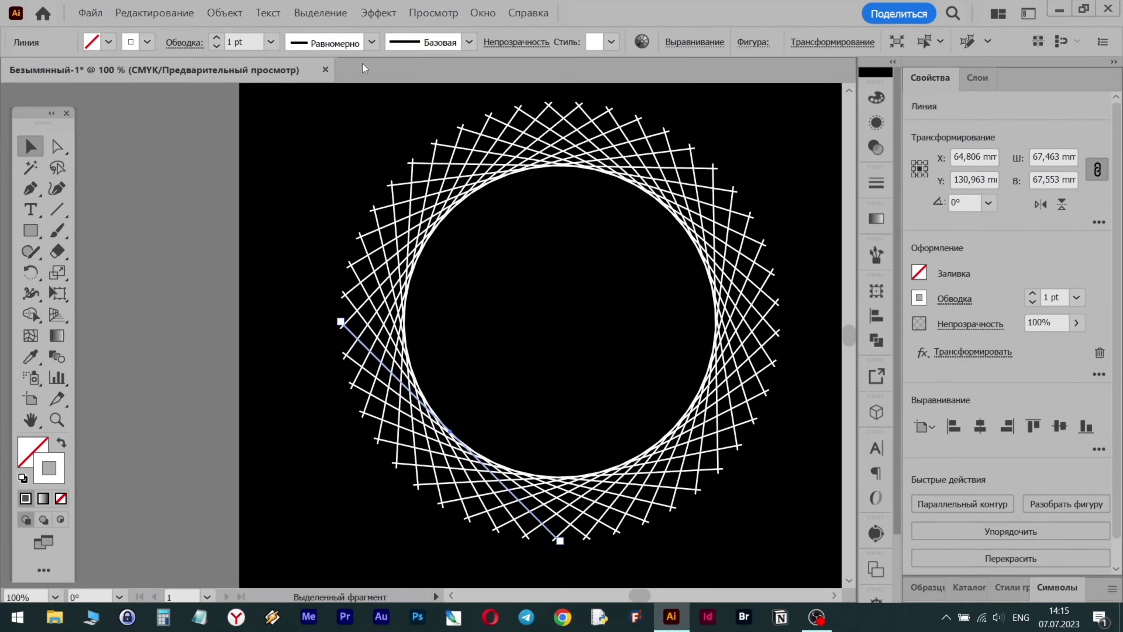
Step: Try the double-bulge width profile and the triangular tapered width profile on the line's stroke
click(953, 300)
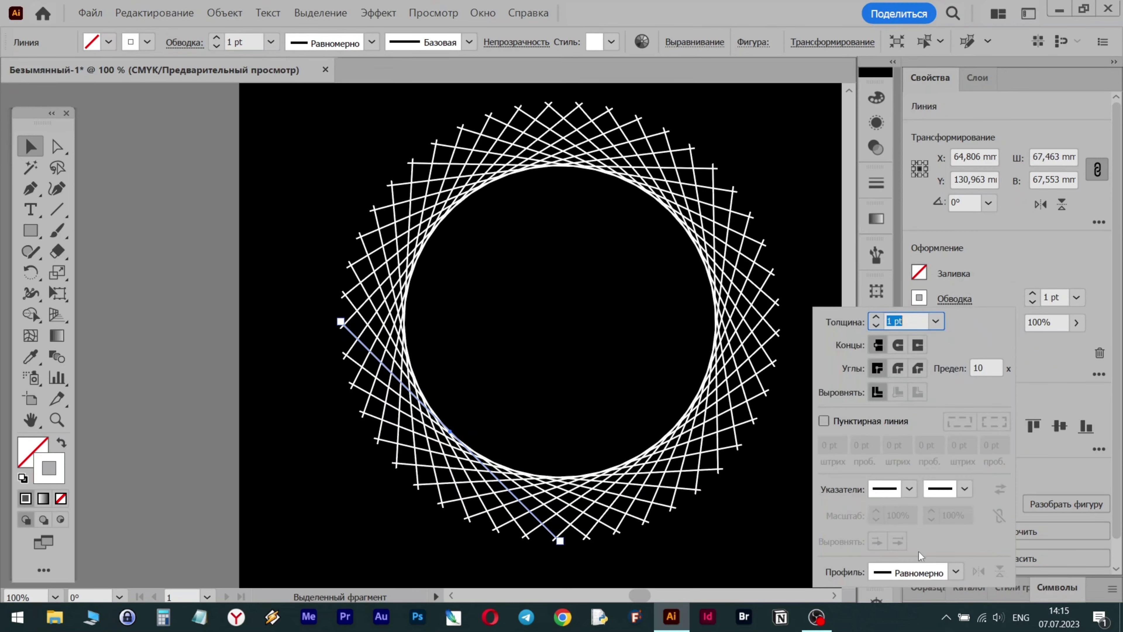
click(955, 571)
click(927, 423)
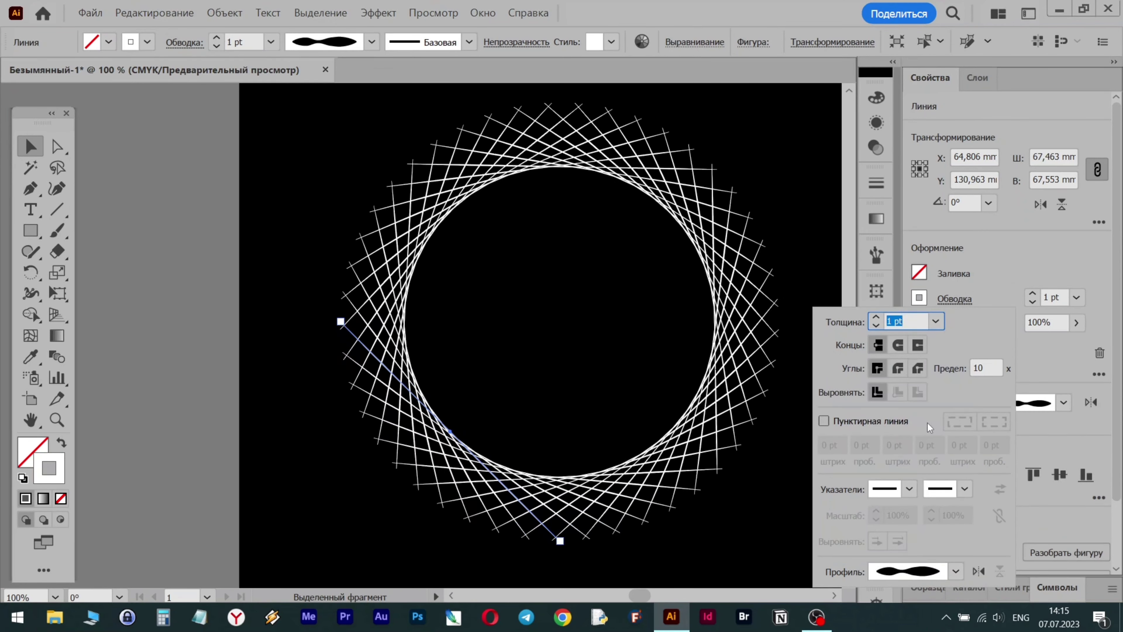
click(955, 572)
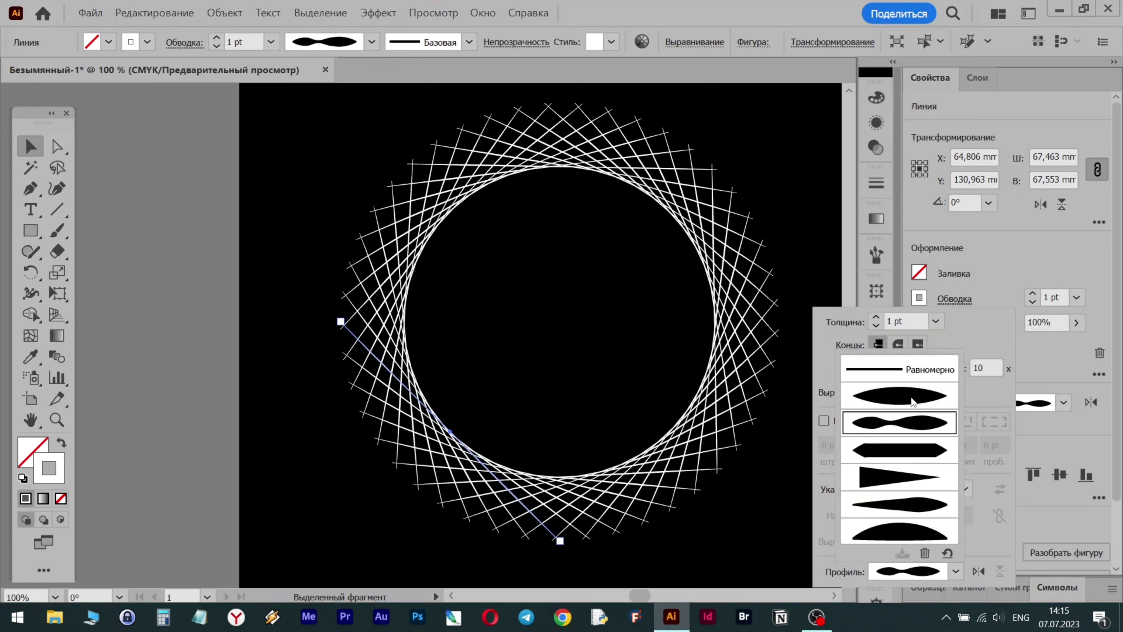
click(911, 475)
click(1062, 366)
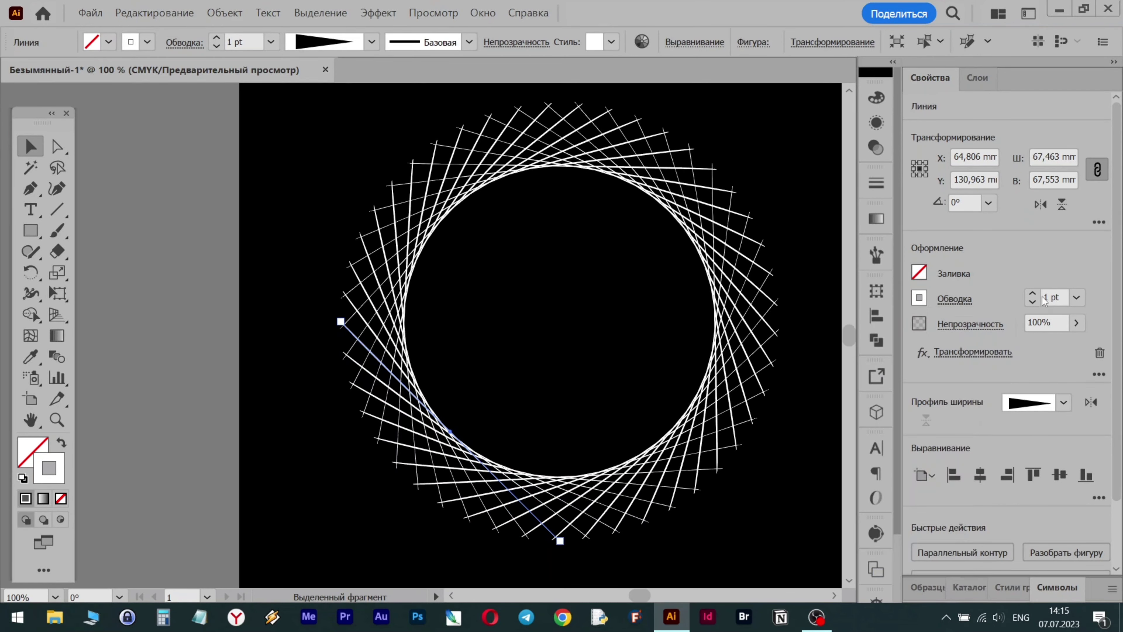
Step: Try stroke weights of 3 pt and 0.25 pt on the line, and return the weight to 1 pt
click(1032, 293)
click(1032, 293)
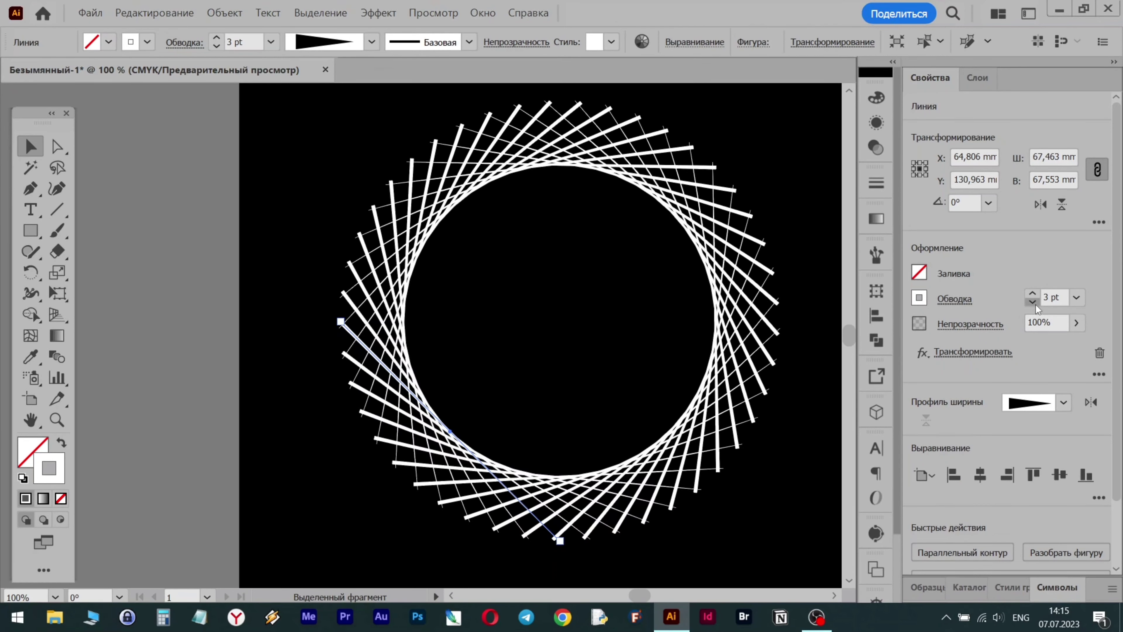
click(1033, 302)
click(1033, 302)
click(1033, 302)
click(1032, 302)
click(1033, 302)
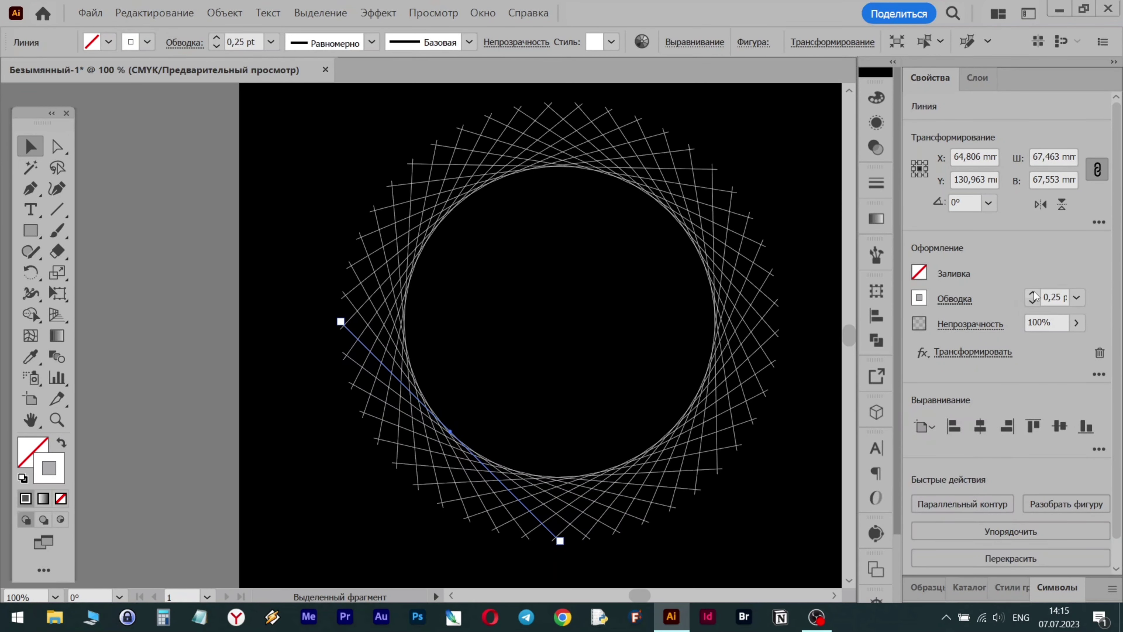
click(1033, 293)
click(1033, 293)
click(1033, 293)
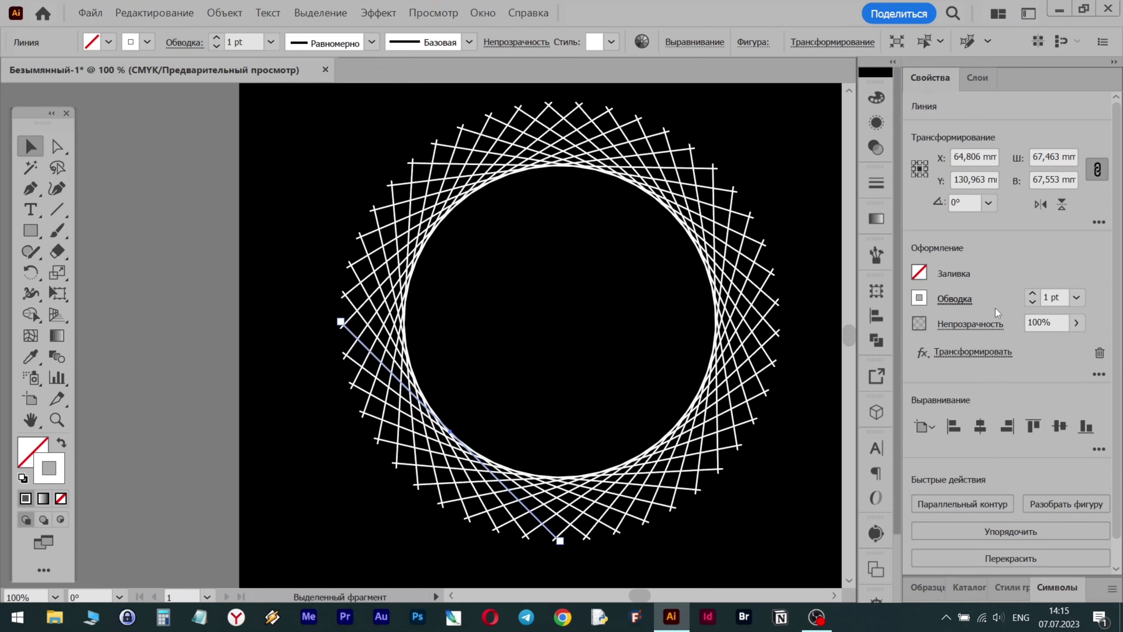
Step: Add a solid round dot arrowhead to the start of the line's stroke
click(954, 299)
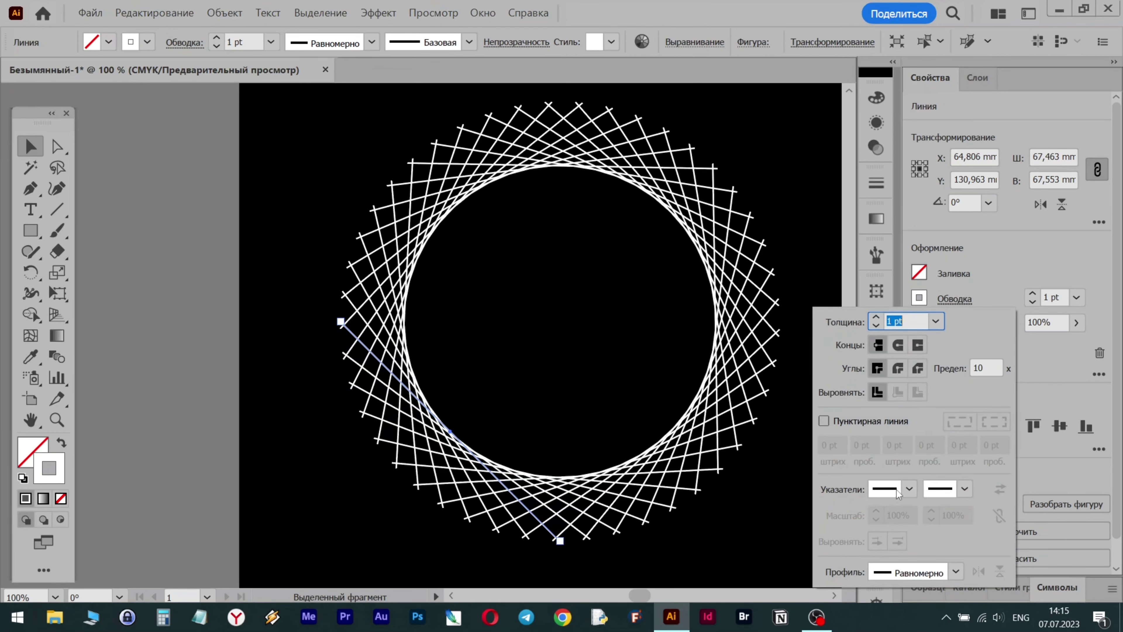
click(909, 490)
scroll(865, 388, down, 3)
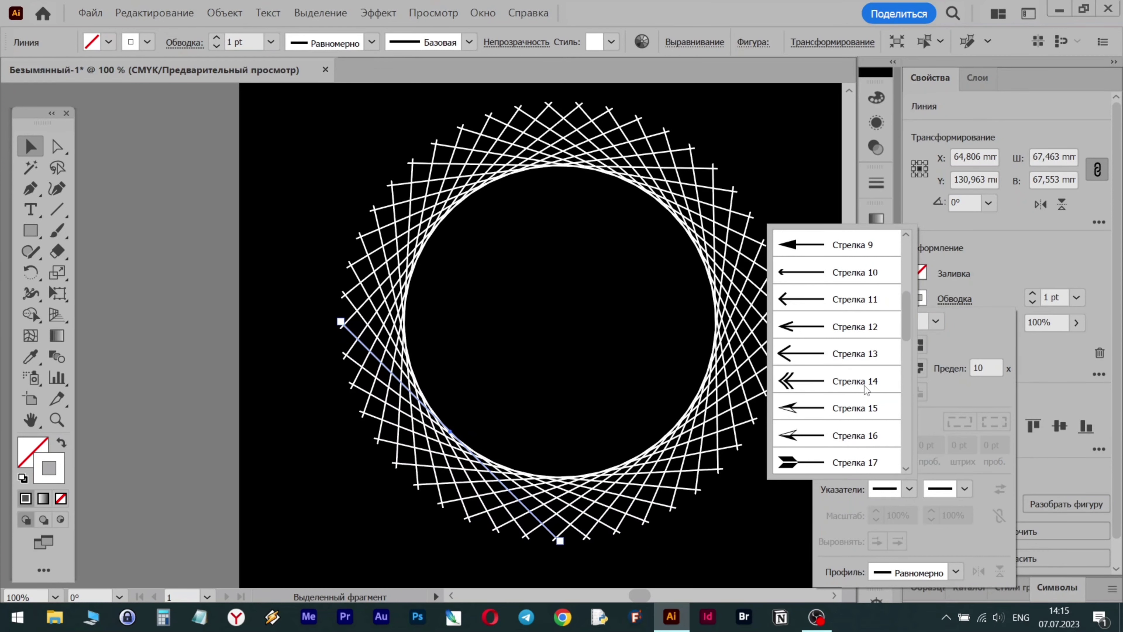
scroll(865, 388, down, 2)
click(784, 409)
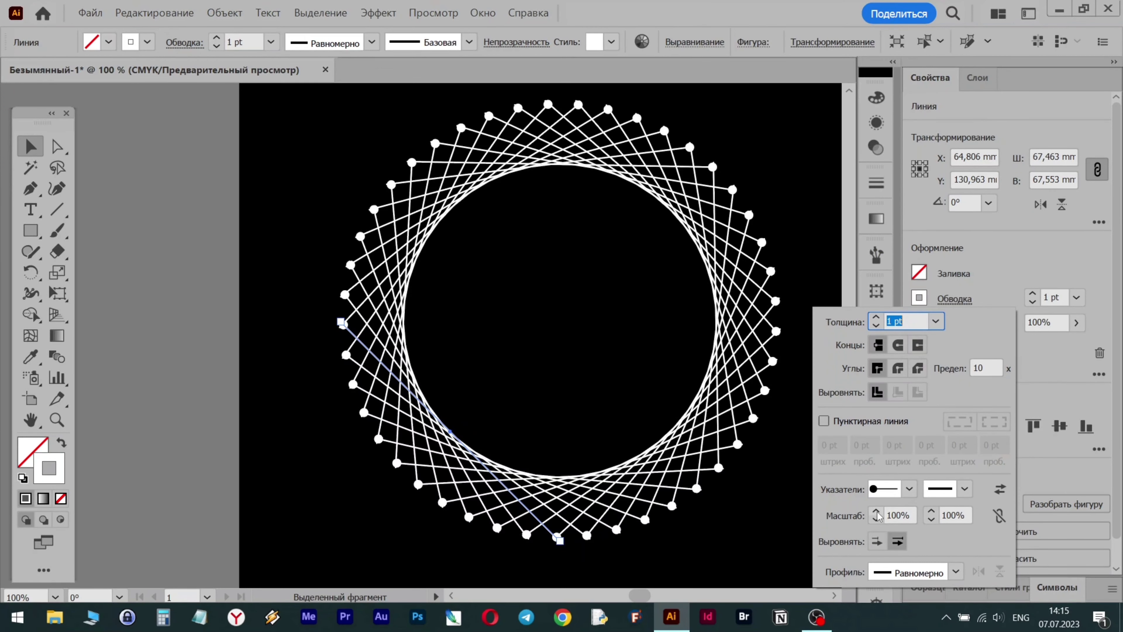
Step: Scale the dot arrowhead to 151% and align its tip with the end of the path
click(878, 541)
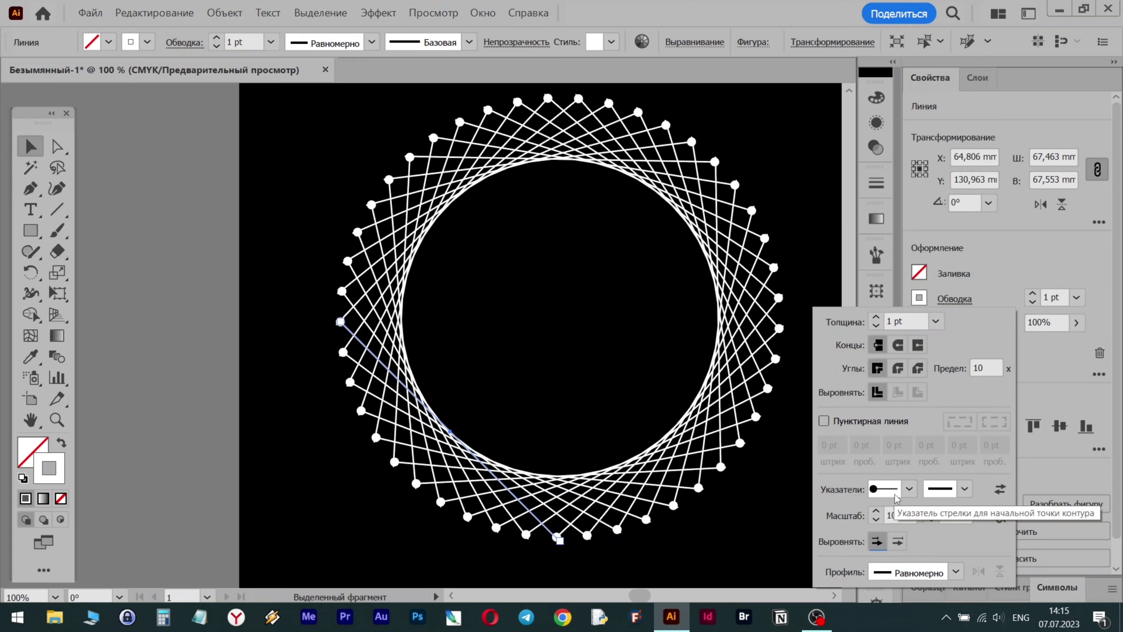
click(876, 511)
click(876, 510)
click(876, 511)
click(876, 511)
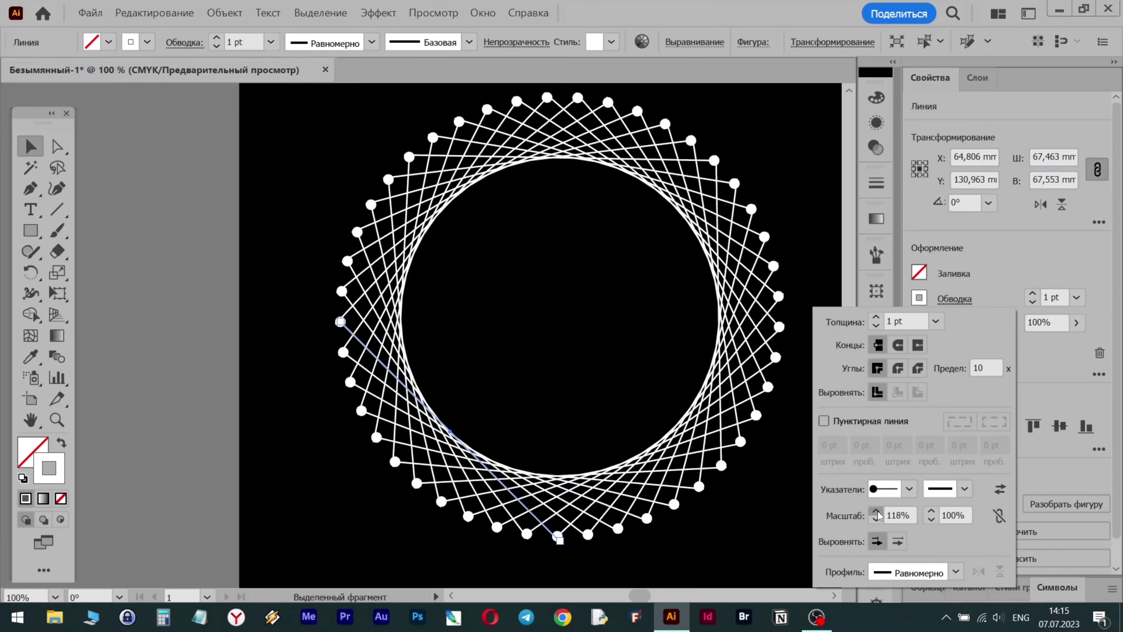
click(876, 511)
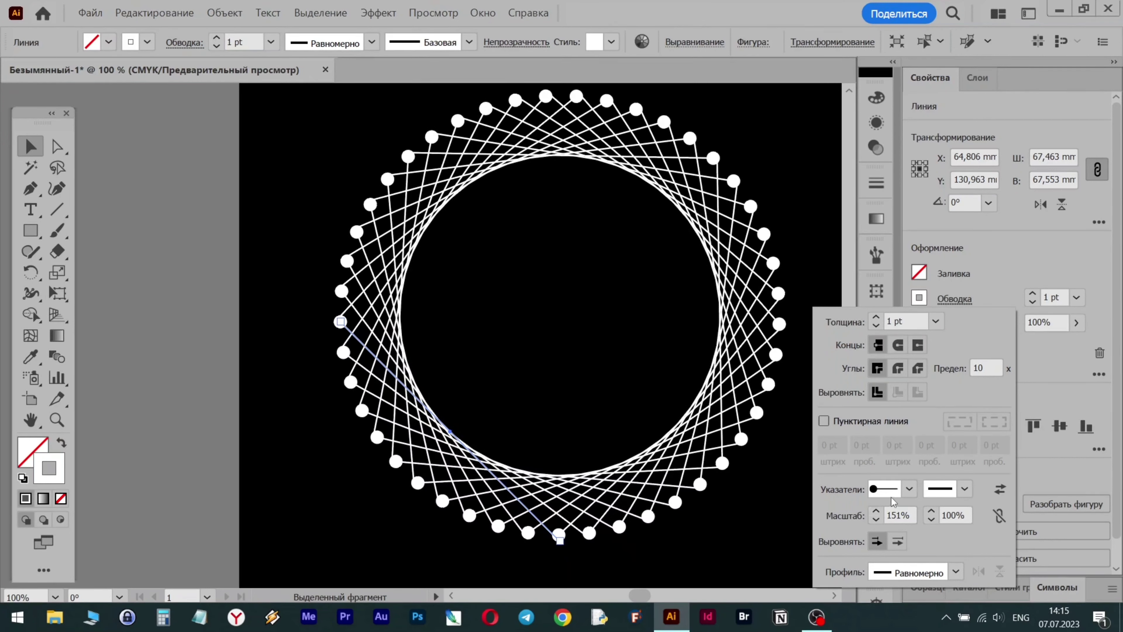
click(898, 541)
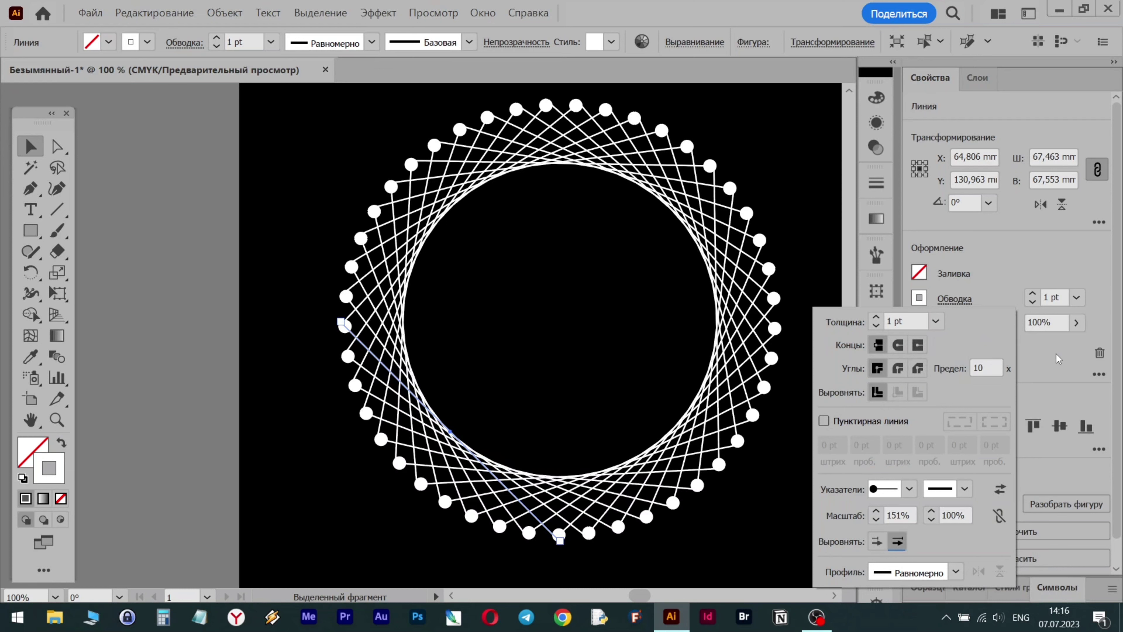
Step: Apply the single-bulge elliptical width profile to the line's stroke
click(956, 572)
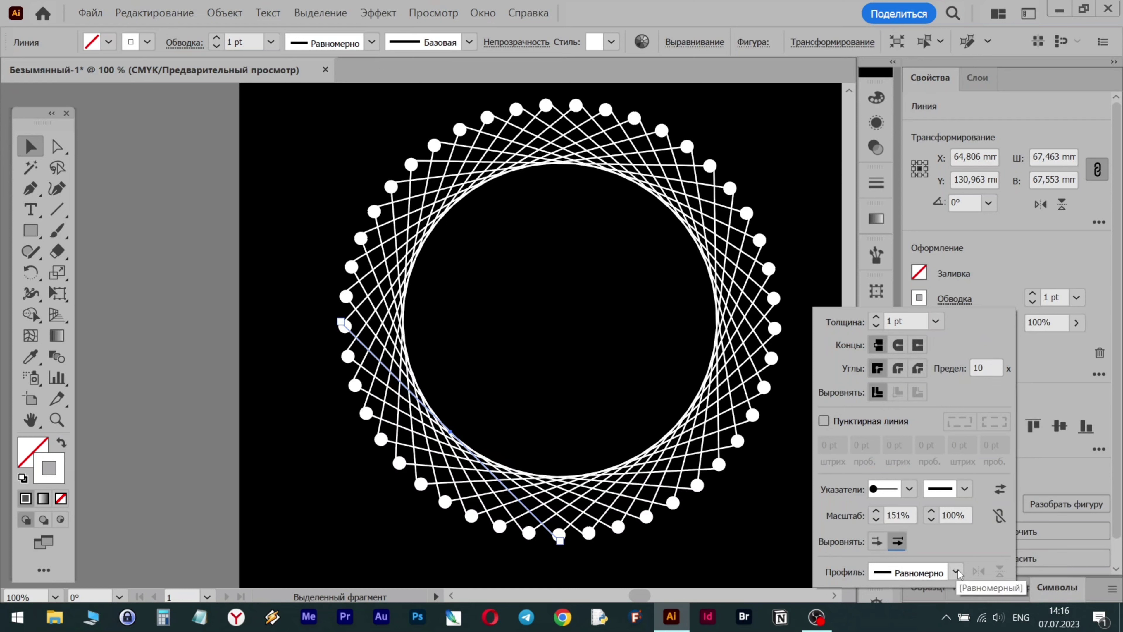
click(930, 403)
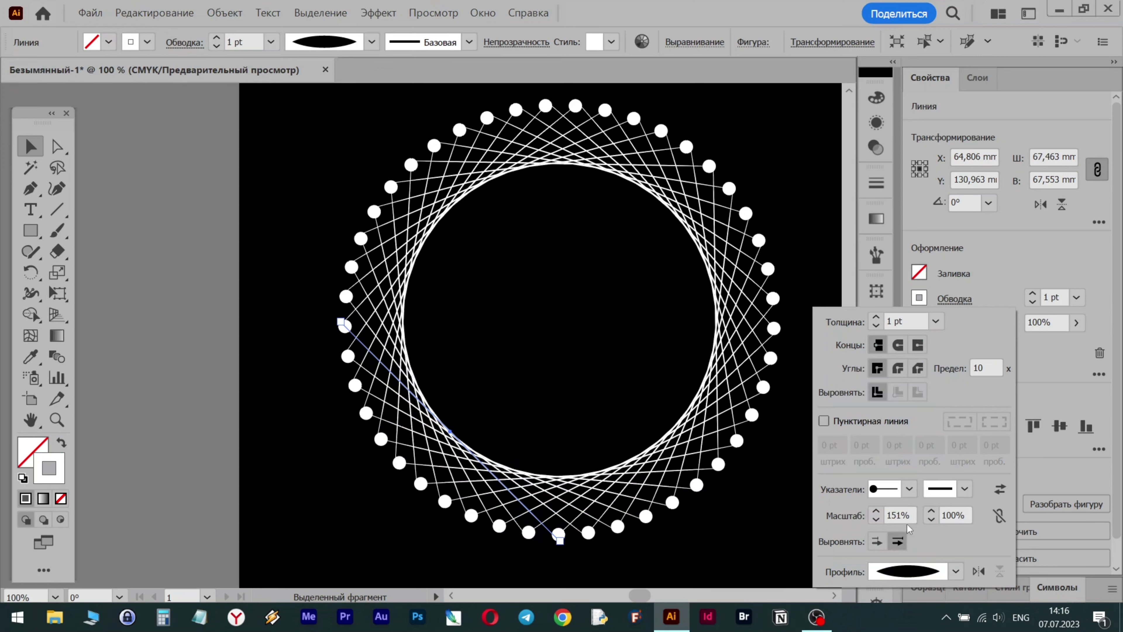
click(1020, 264)
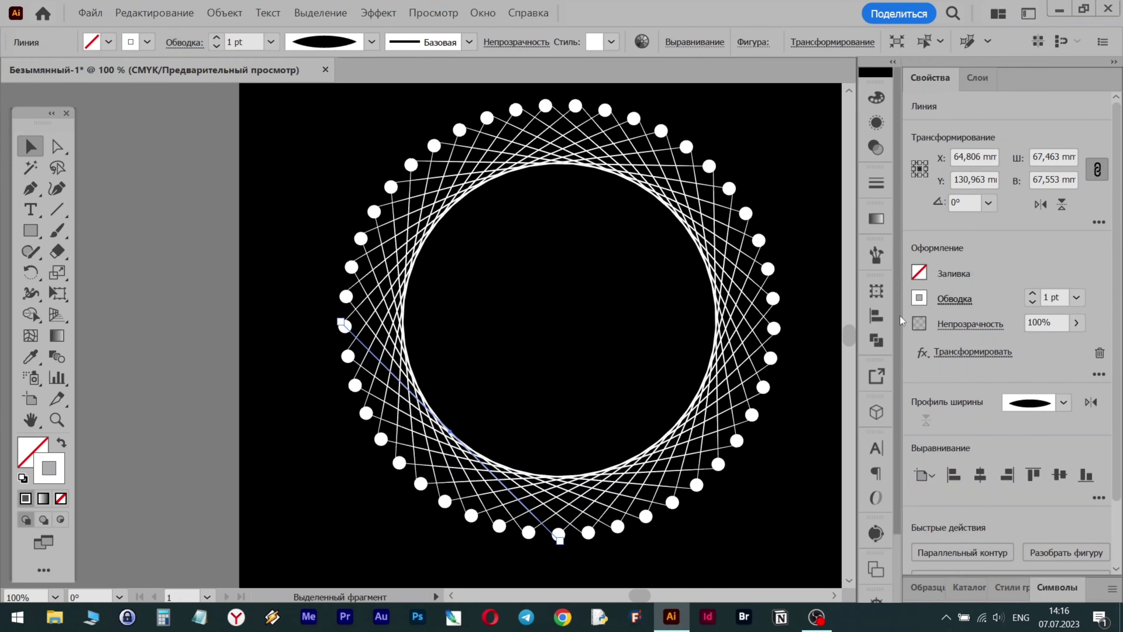
Step: Use the Width tool to thicken the line between its upper-left end and its middle, giving a stroke of about 3.3 pt
alt+scroll(381, 368, up, 3)
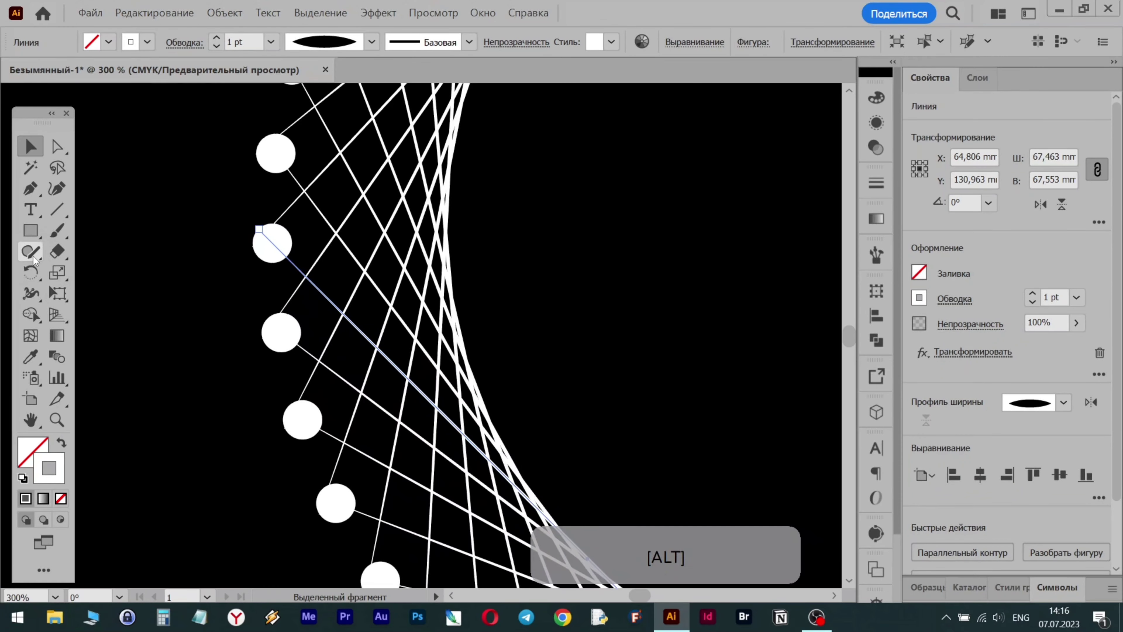
click(30, 293)
drag(400, 373, 413, 369)
alt+scroll(556, 481, down, 3)
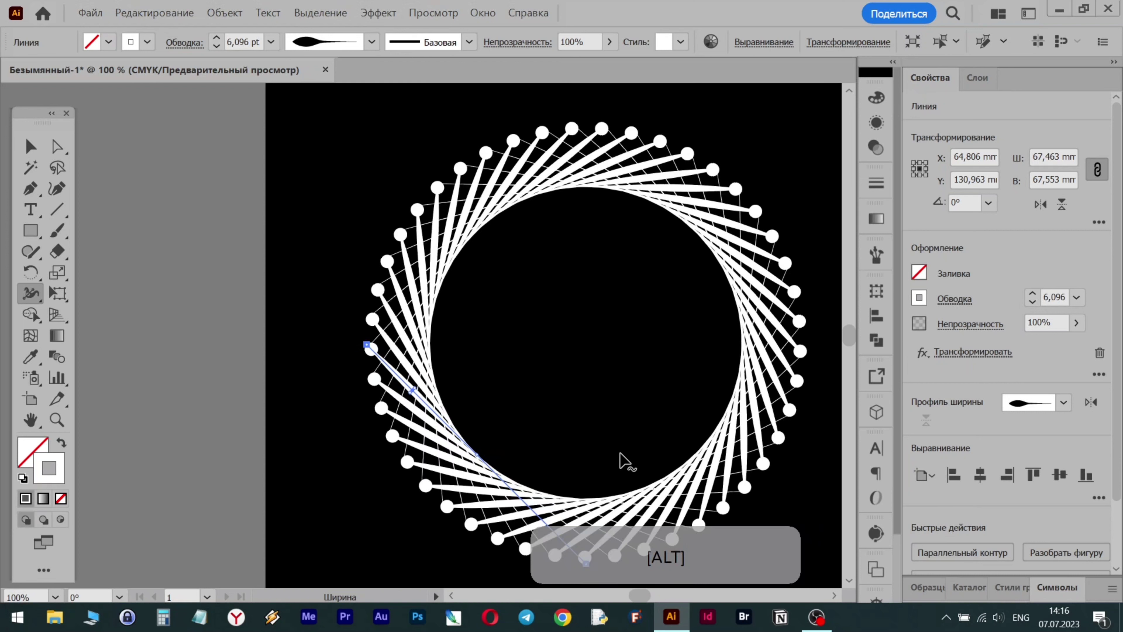
alt+scroll(424, 405, up, 2)
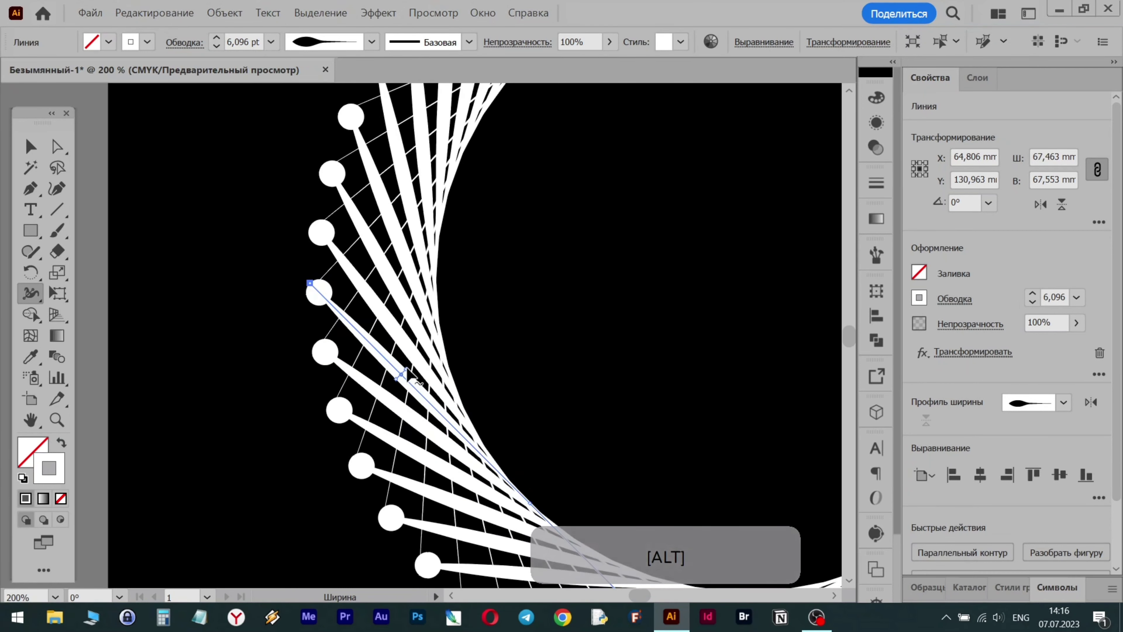
drag(408, 375, 404, 375)
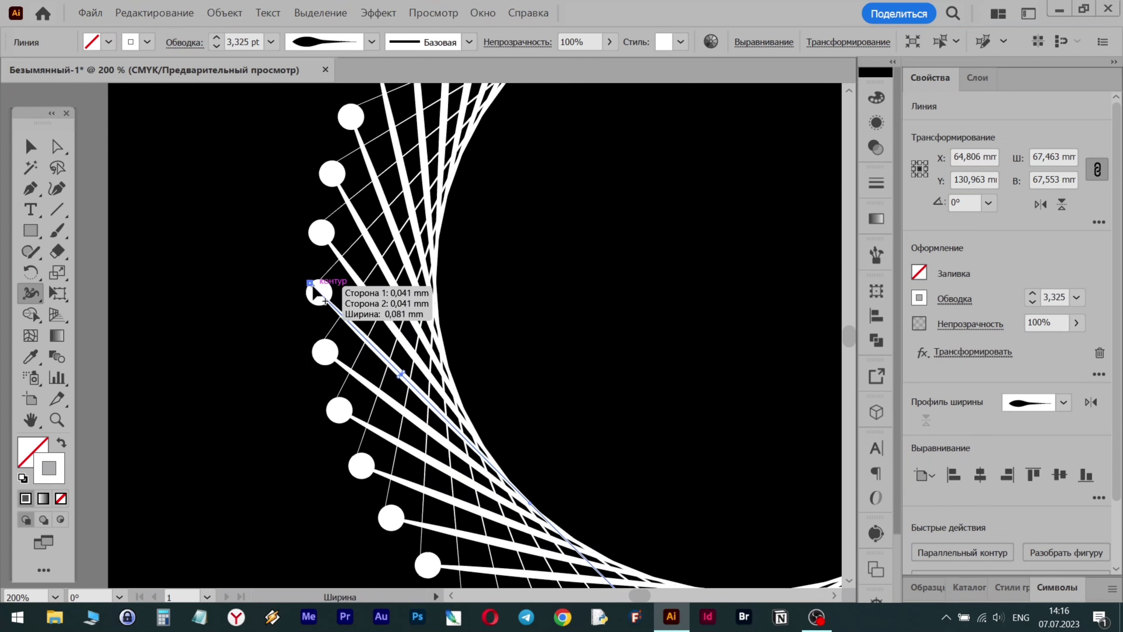
Step: Widen the line at its upper-left endpoint with the Width tool so the stroke becomes about 6.8 pt
drag(312, 287, 302, 295)
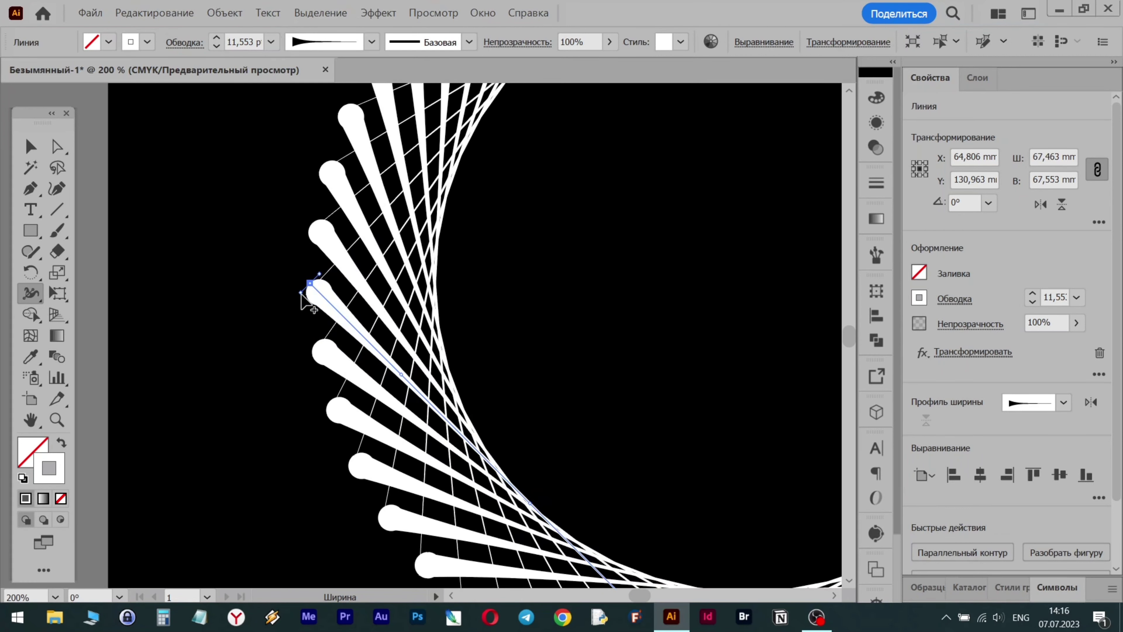
scroll(482, 331, down, 2)
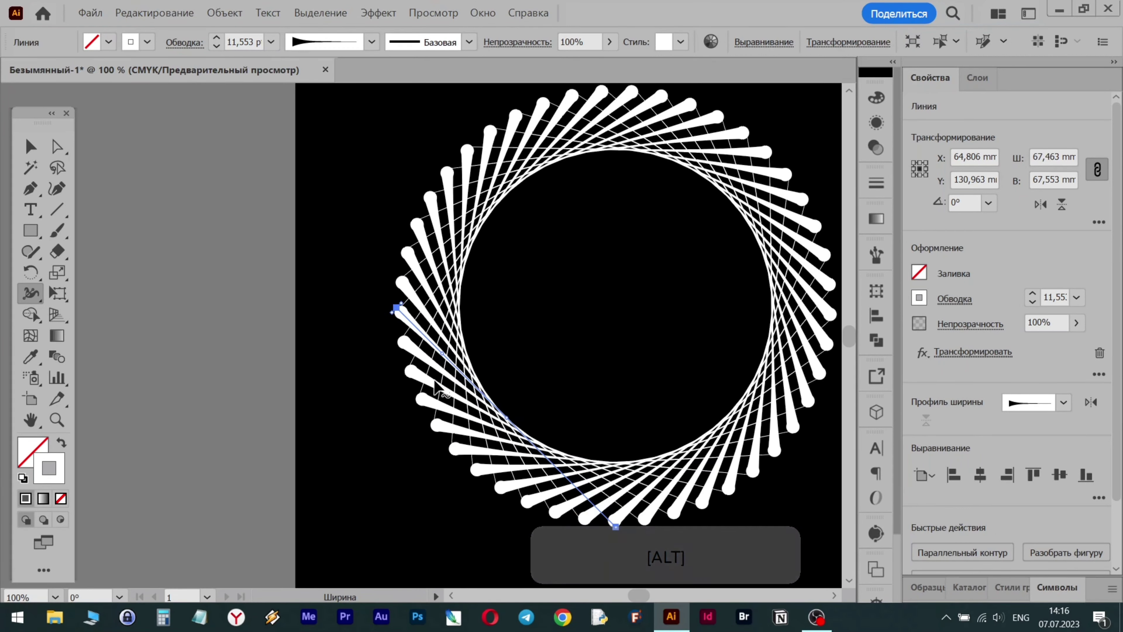
scroll(398, 312, up, 2)
drag(396, 314, 408, 309)
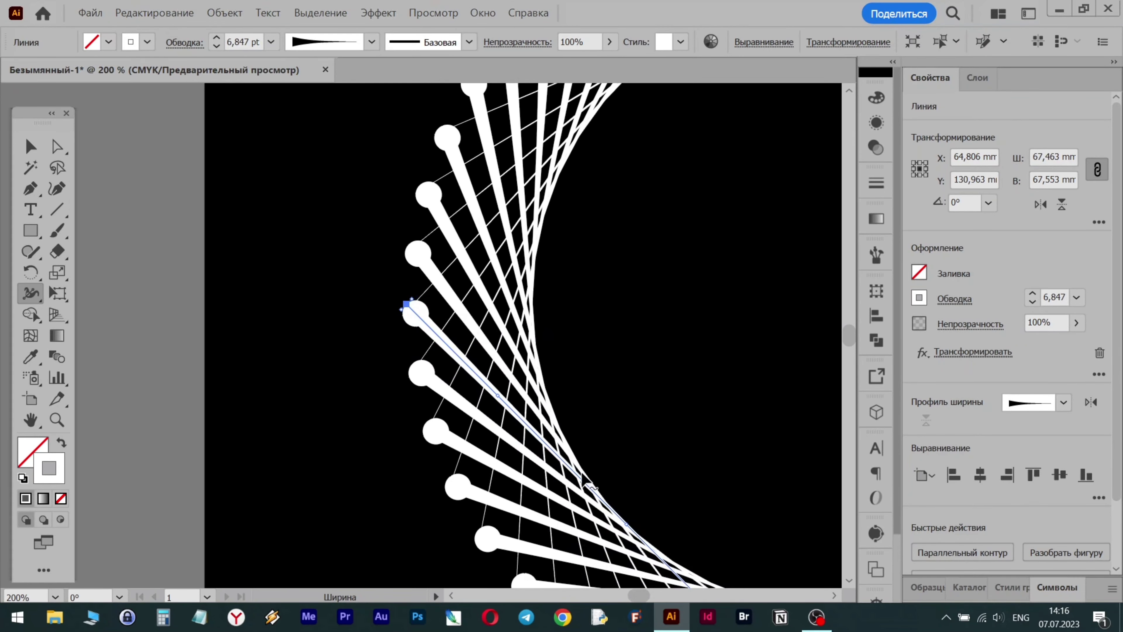
Step: Try to widen the line at its lower endpoint with the Width tool
scroll(707, 518, down, 5)
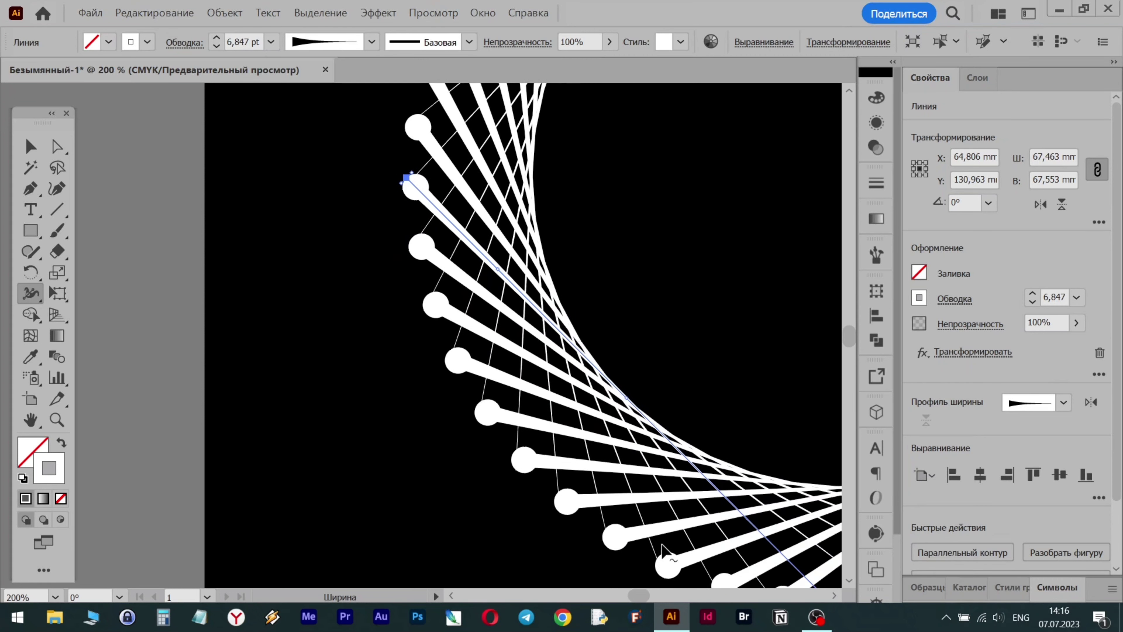
scroll(778, 524, right, 2)
scroll(683, 465, up, 5)
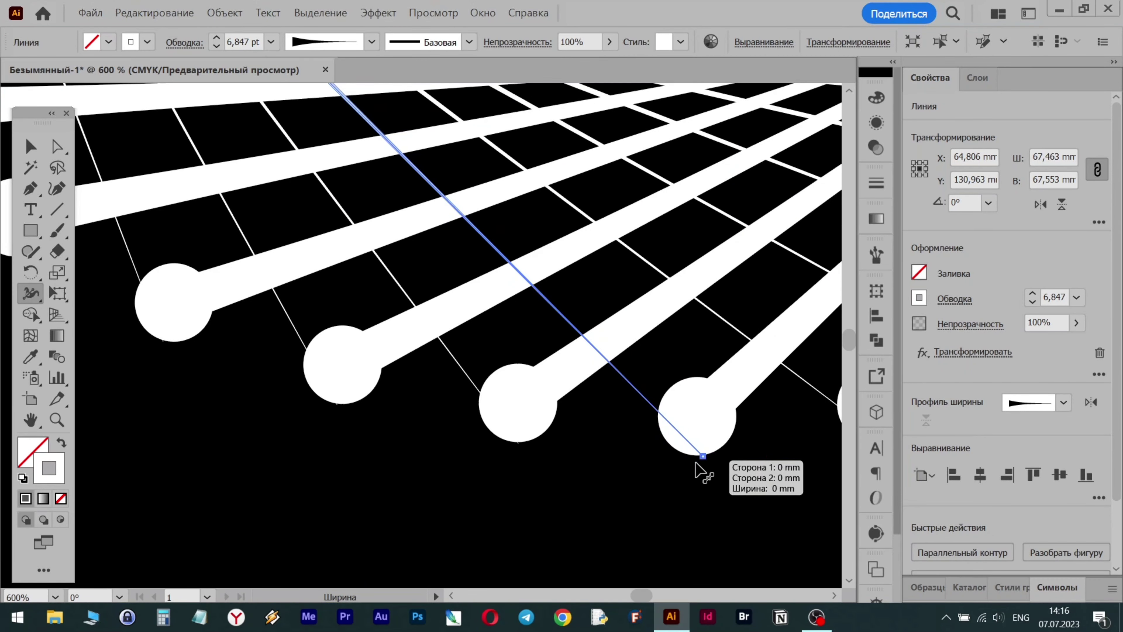
mouse_move(704, 457)
mouse_down()
mouse_move(698, 477)
mouse_move(712, 463)
mouse_up()
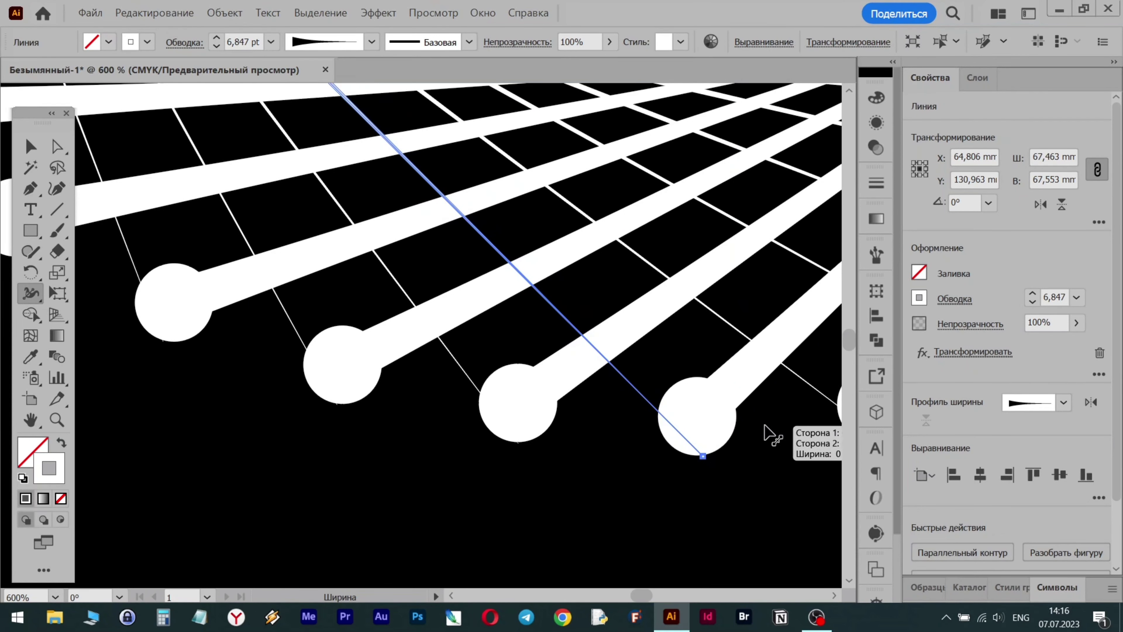
Step: Widen the lower half of the line to about 1.6 mm with the Width tool
scroll(509, 358, down, 2)
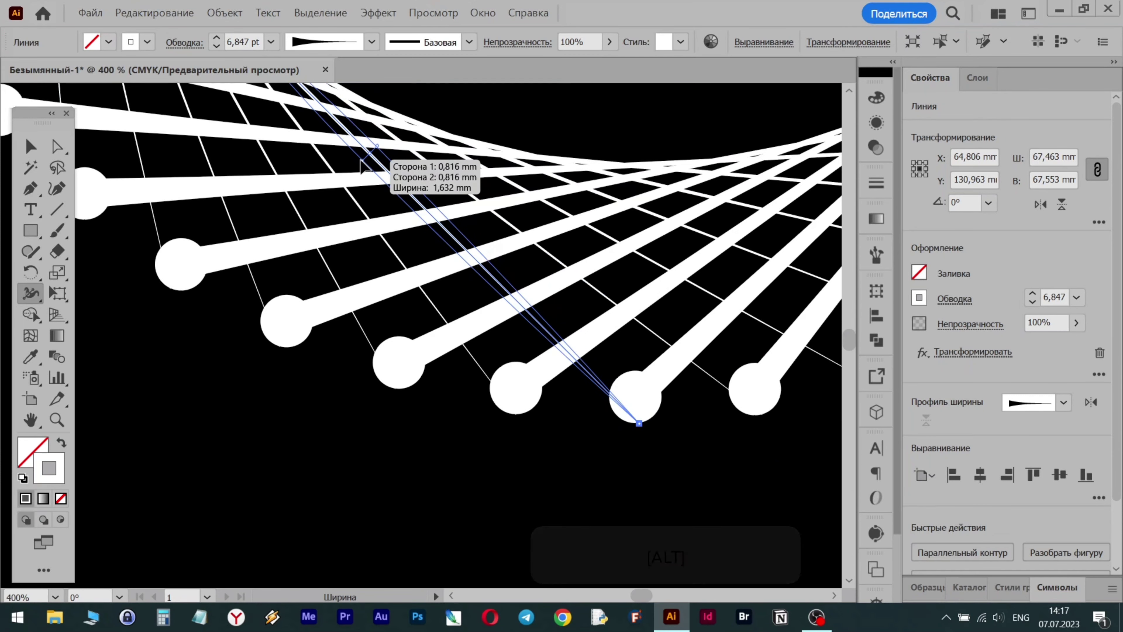
drag(372, 162, 431, 363)
scroll(334, 359, down, 3)
scroll(328, 361, up, 1)
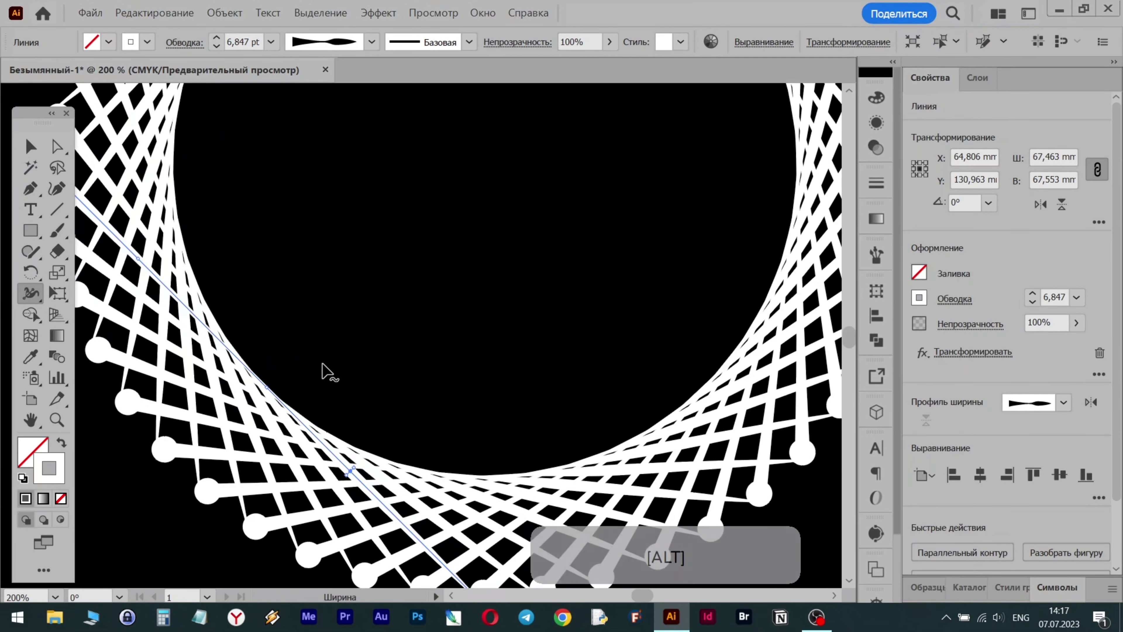
Step: Reshape the line's width around its middle and narrow its lower section to about 0.4 mm
scroll(219, 306, up, 1)
drag(263, 362, 278, 368)
scroll(464, 491, down, 3)
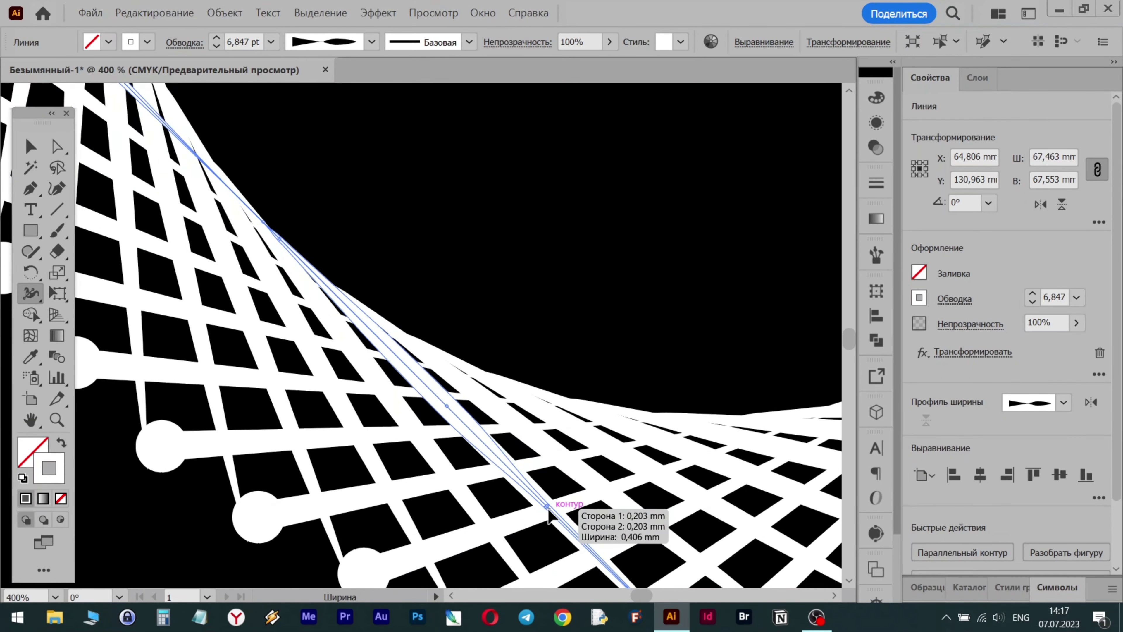
scroll(593, 534, down, 5)
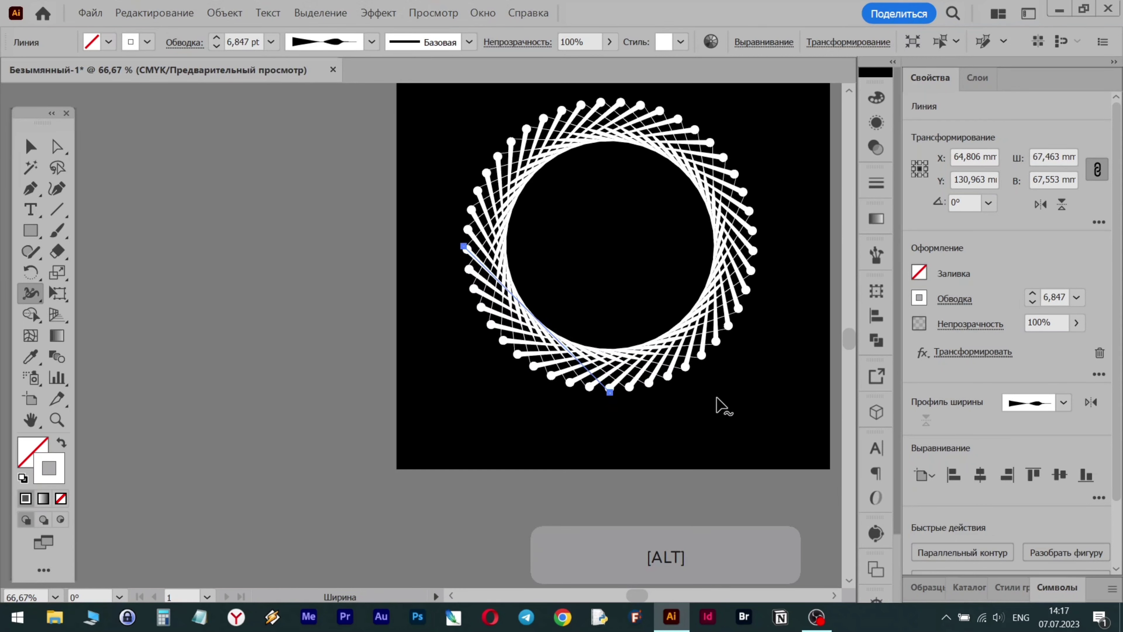
scroll(700, 394, up, 3)
scroll(706, 421, down, 3)
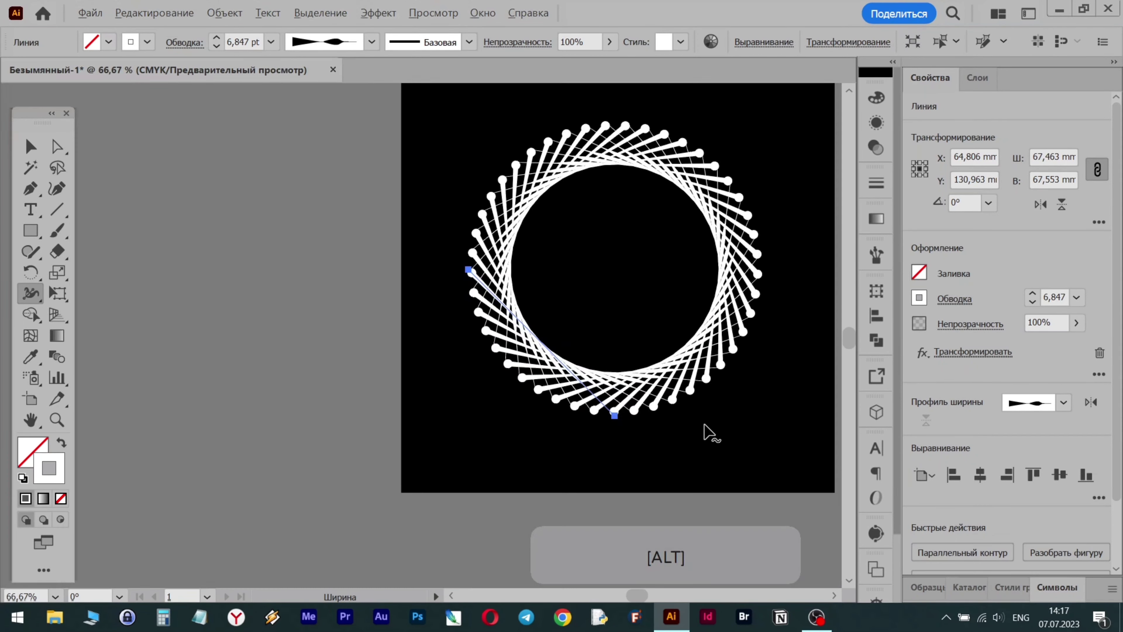
Step: Enlarge the line with the Selection tool to about 84 by 84 mm, expanding the whole ring
click(30, 146)
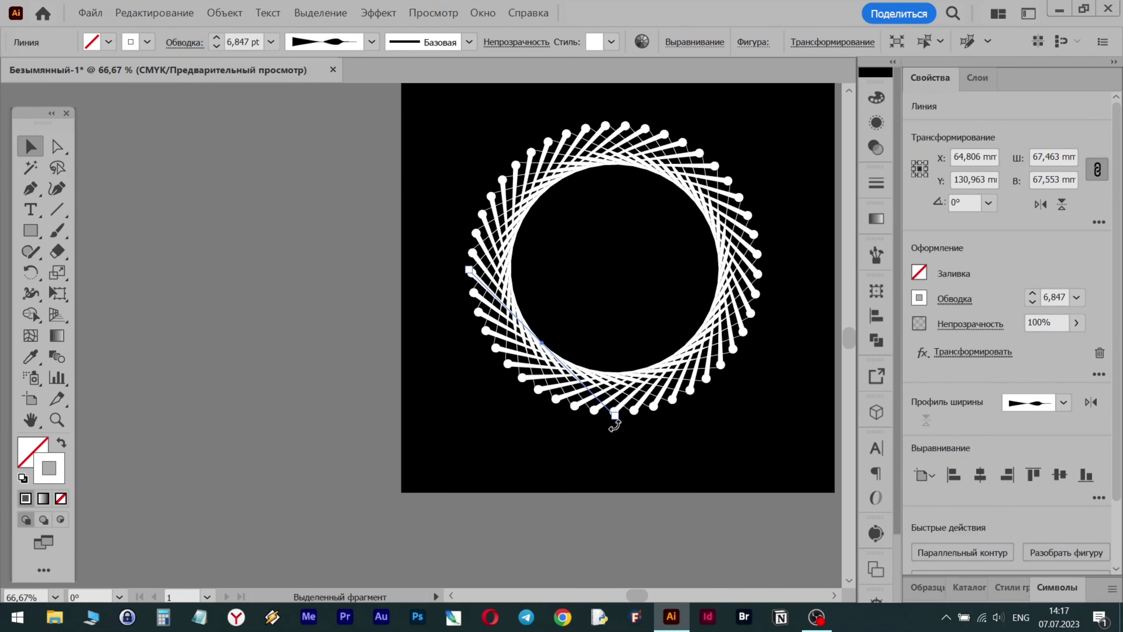
drag(616, 421, 658, 415)
drag(618, 119, 616, 142)
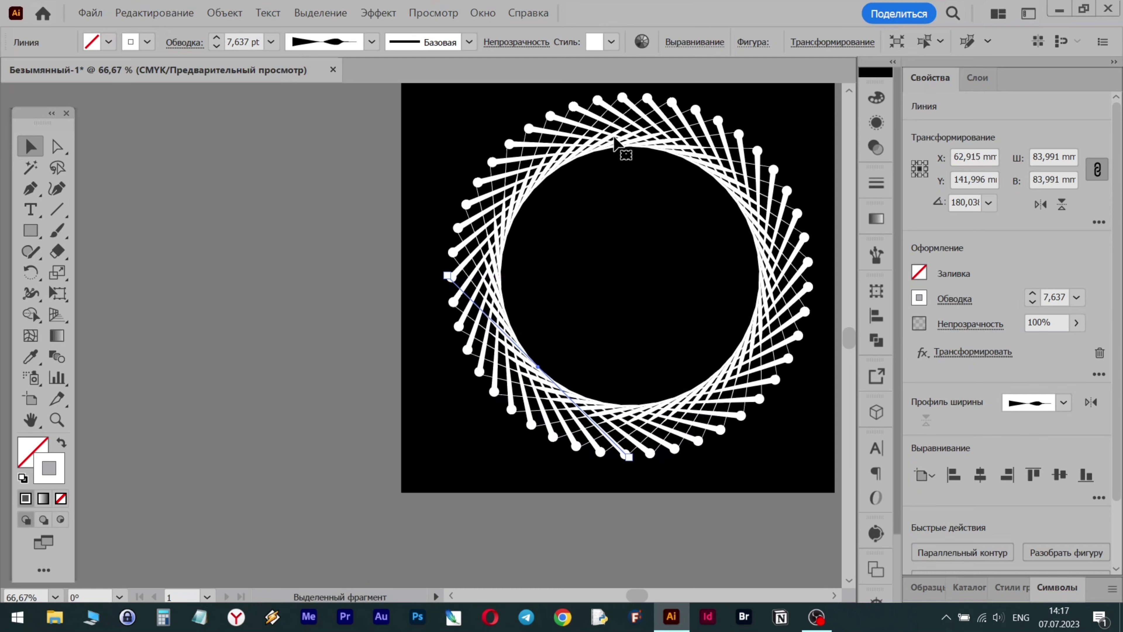
Step: Reopen the line's Transform effect, try other rotation angles such as 354° and 33°, and set the angle to 32°
click(983, 354)
drag(757, 51, 943, 64)
mouse_move(907, 321)
mouse_down()
mouse_move(885, 316)
mouse_move(895, 333)
mouse_move(905, 324)
mouse_up()
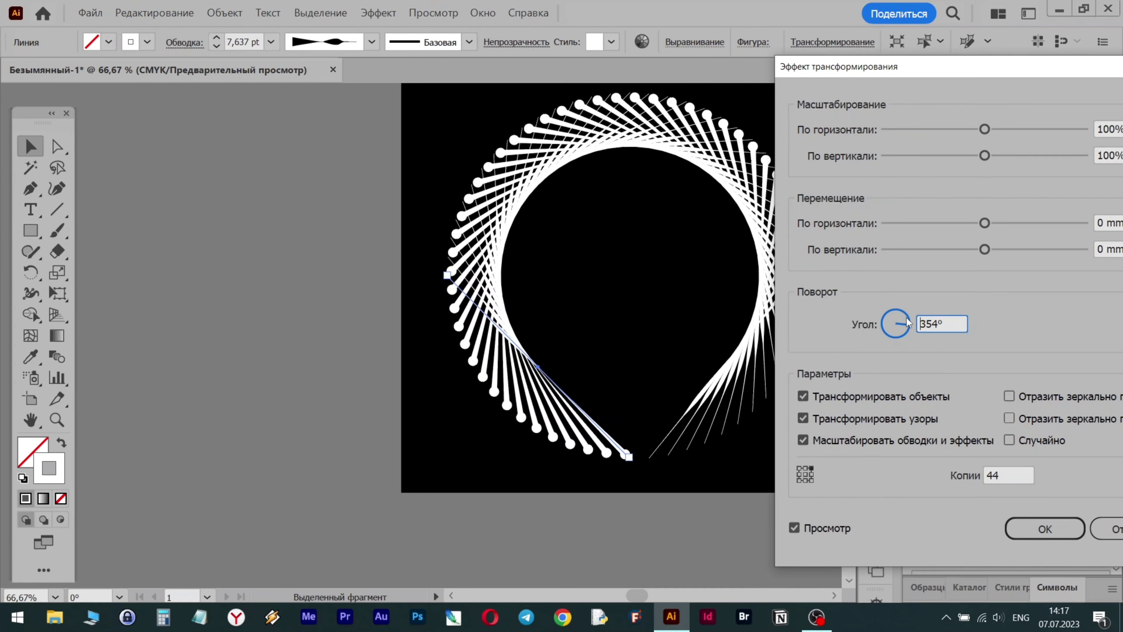
drag(907, 319, 908, 322)
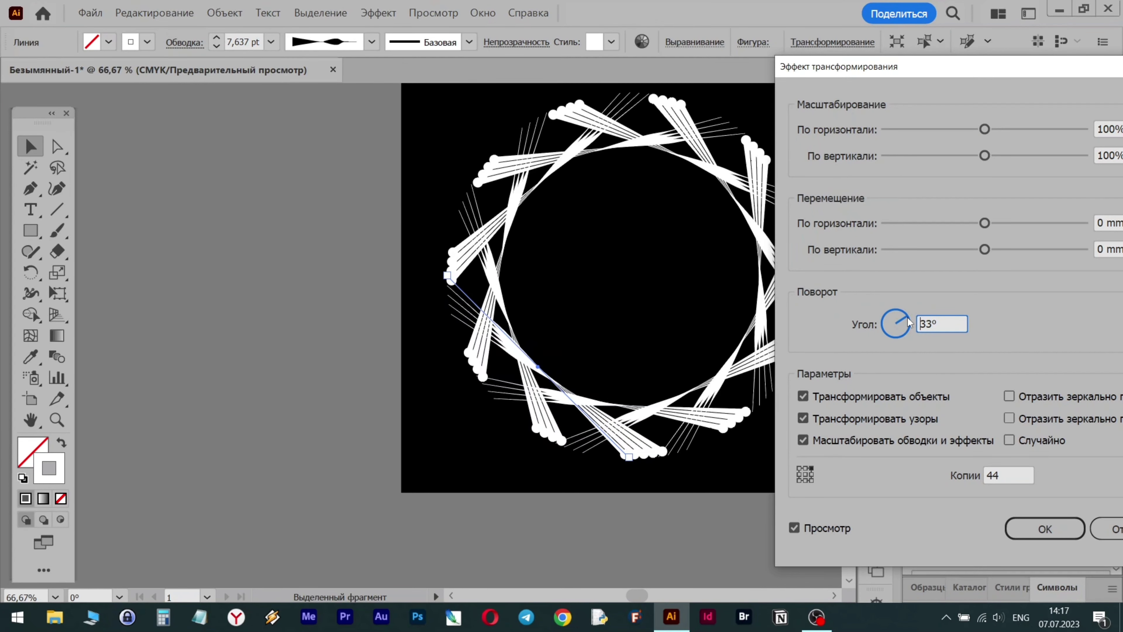
scroll(931, 324, up, 4)
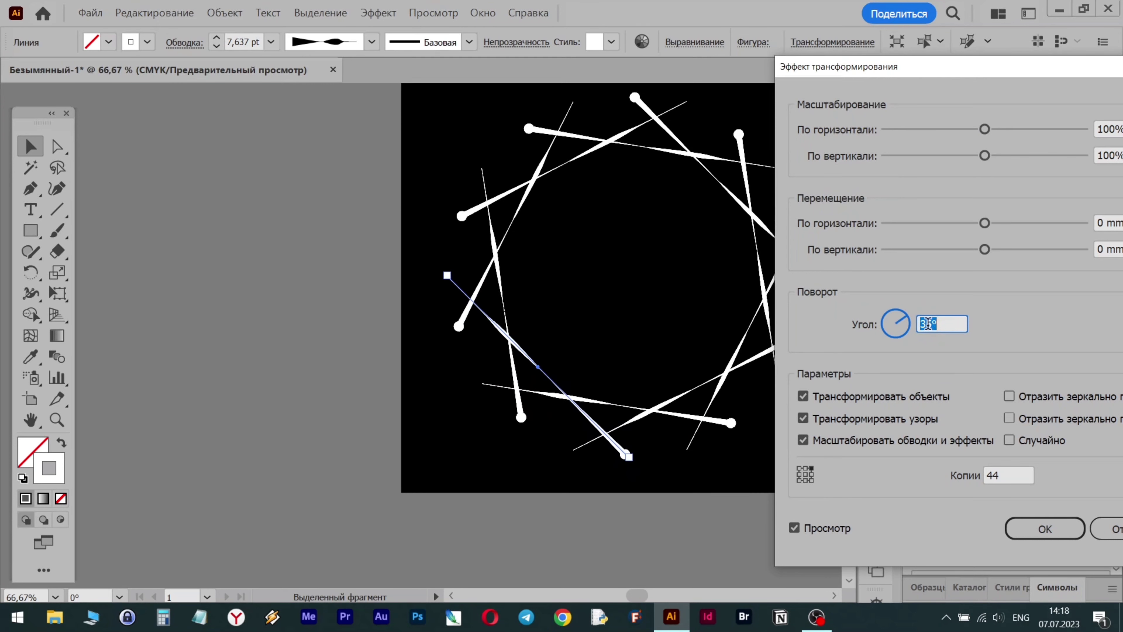
scroll(928, 324, down, 2)
scroll(927, 324, down, 3)
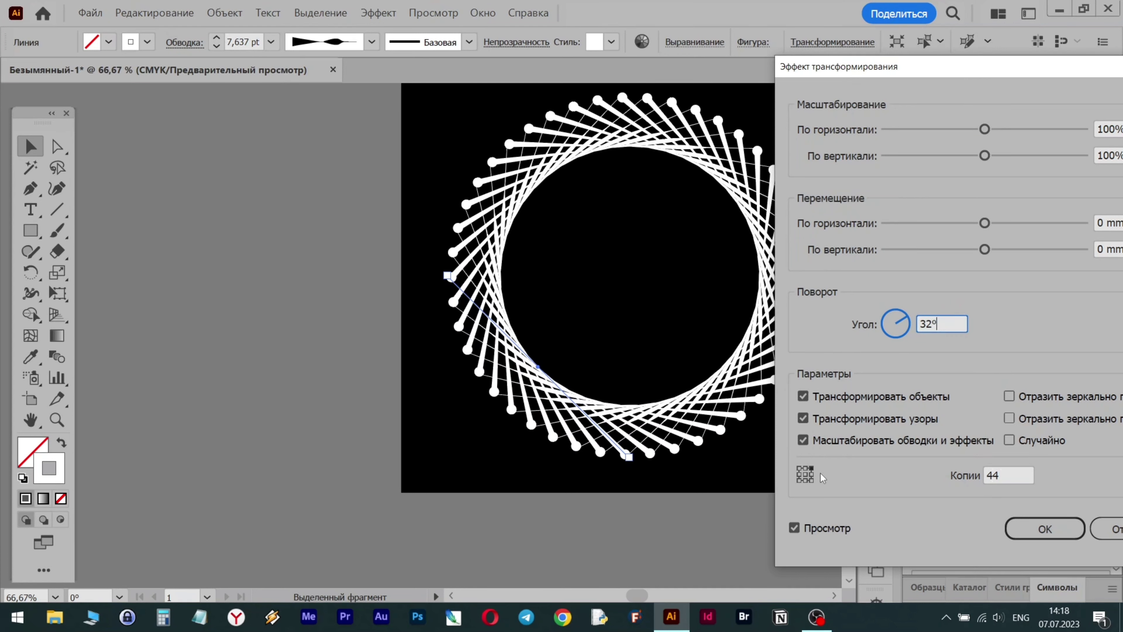
Step: Try different reference points for the Transform effect's rotation and apply it with the middle-left point
click(812, 474)
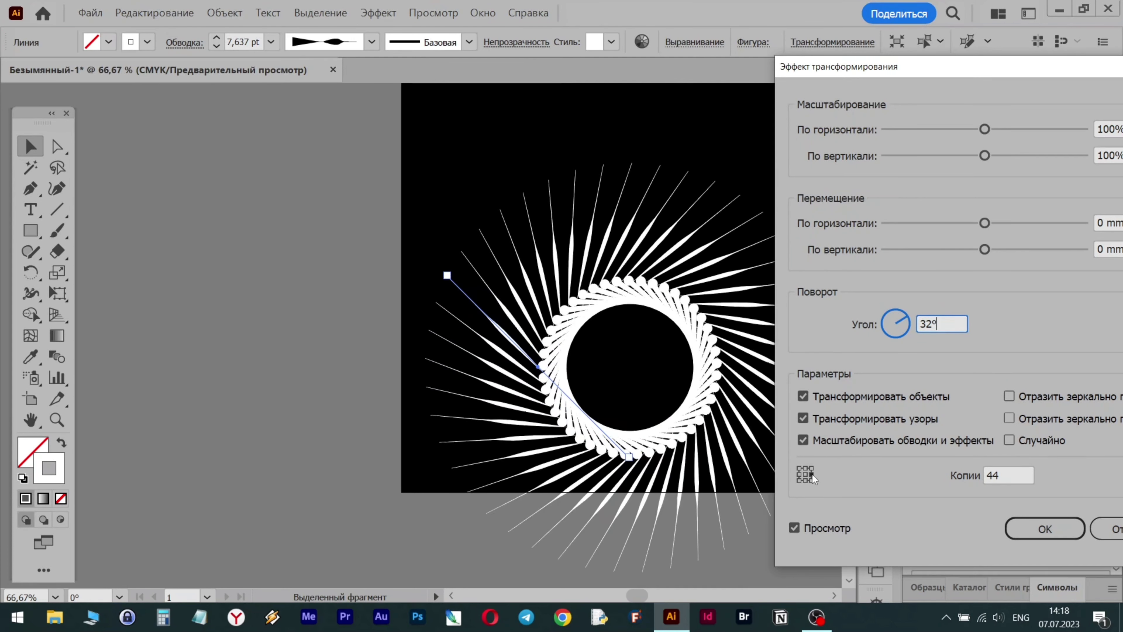
click(812, 480)
click(805, 480)
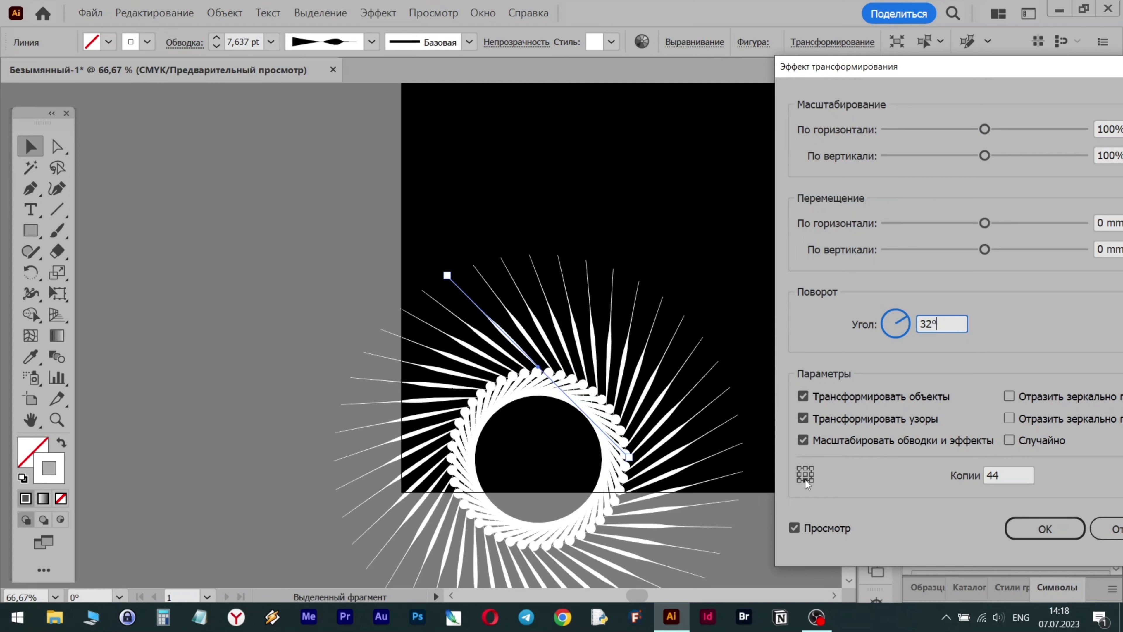
click(798, 481)
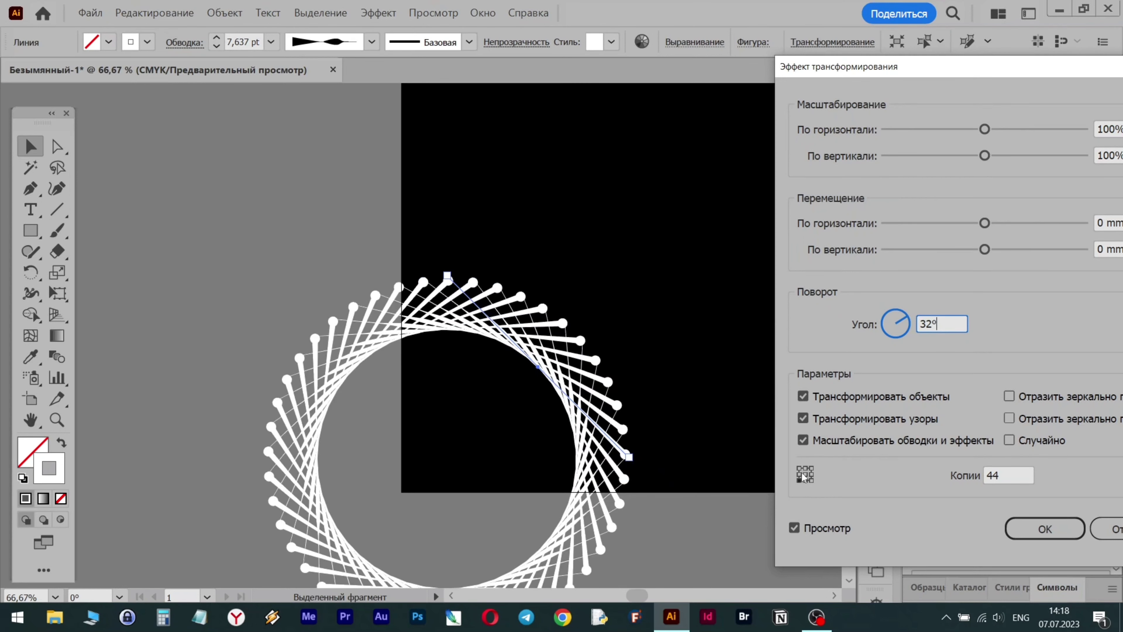
click(800, 474)
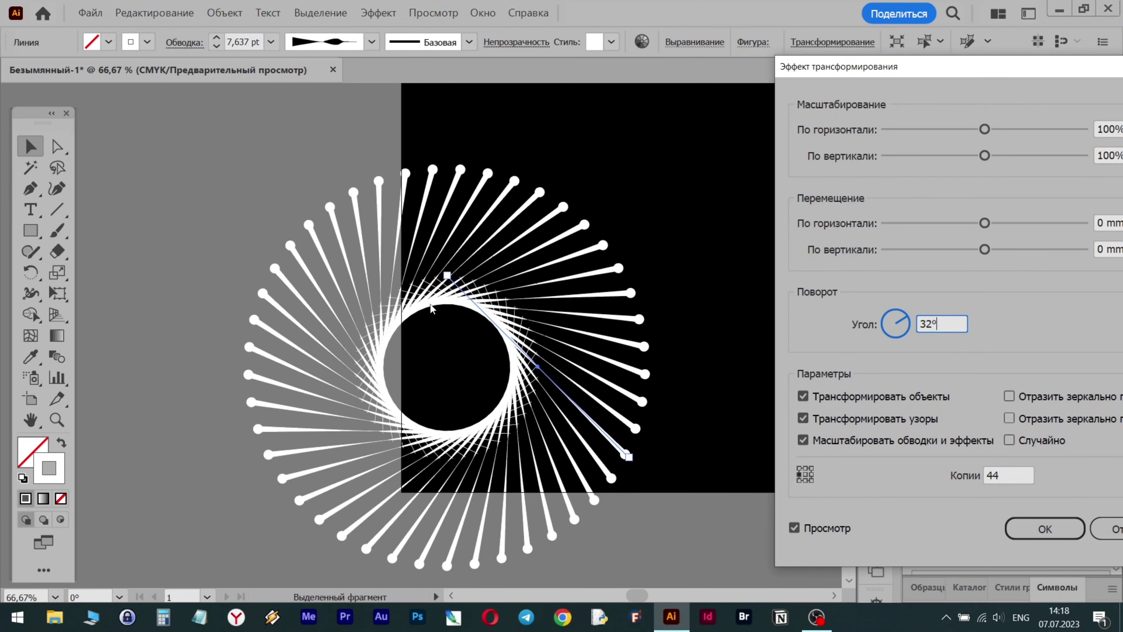
click(1045, 529)
Step: Reshape the line to about 46.9 by 149.2 mm and position it so the ring sits near the artboard's centre
drag(687, 277, 682, 268)
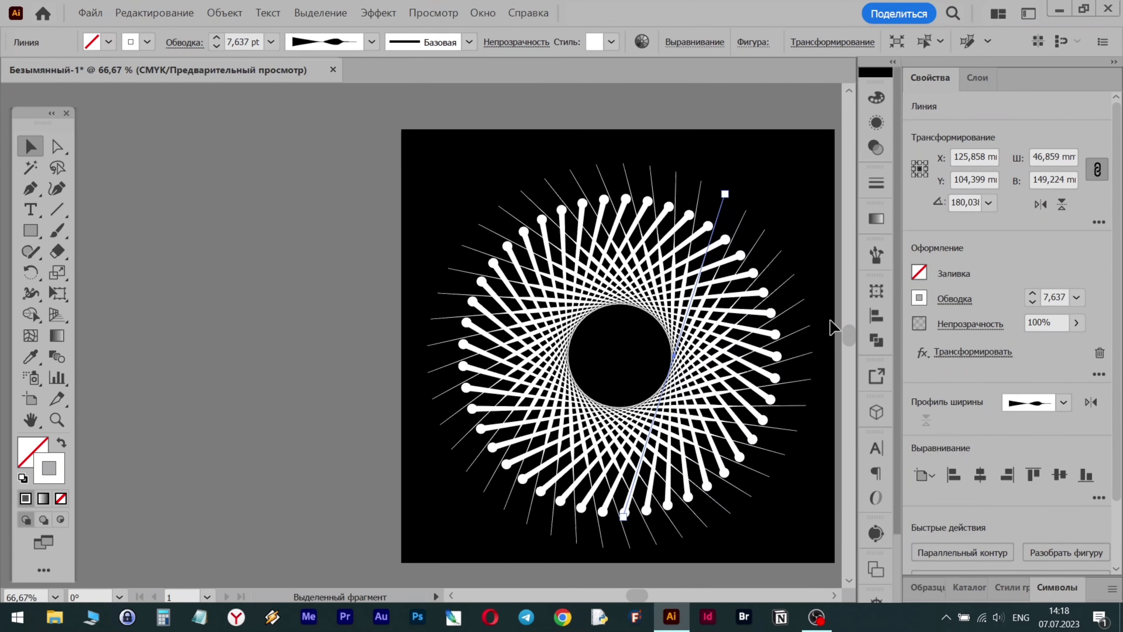
scroll(796, 336, right, 3)
scroll(619, 310, up, 1)
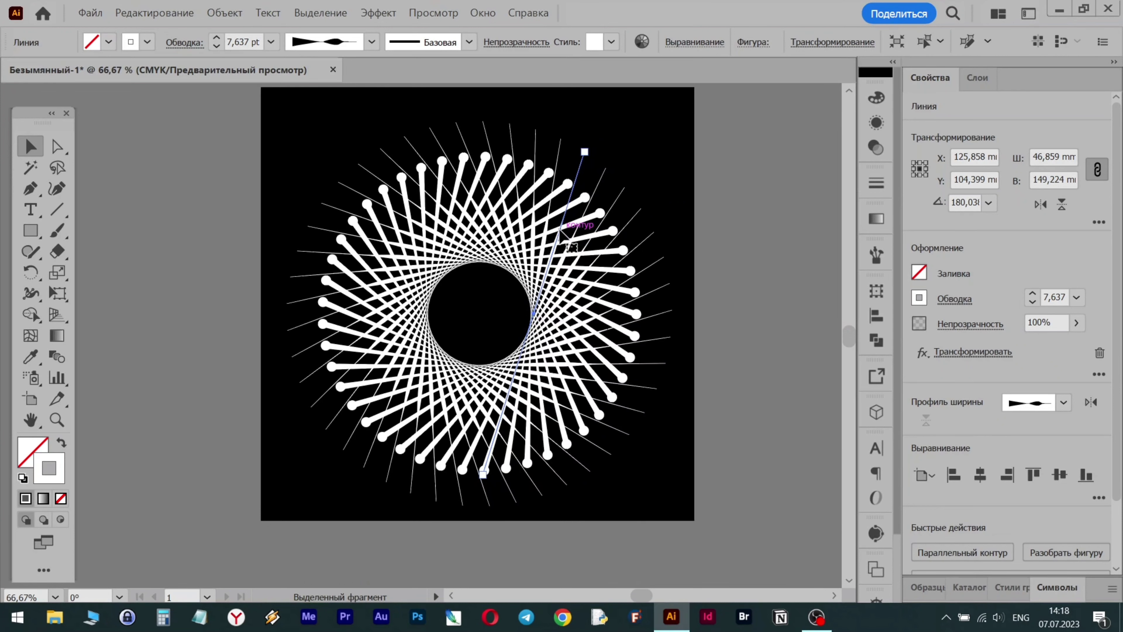
drag(570, 229, 571, 225)
Step: Try to centre the pattern by aligning its source line horizontally and vertically to the artboard
click(872, 326)
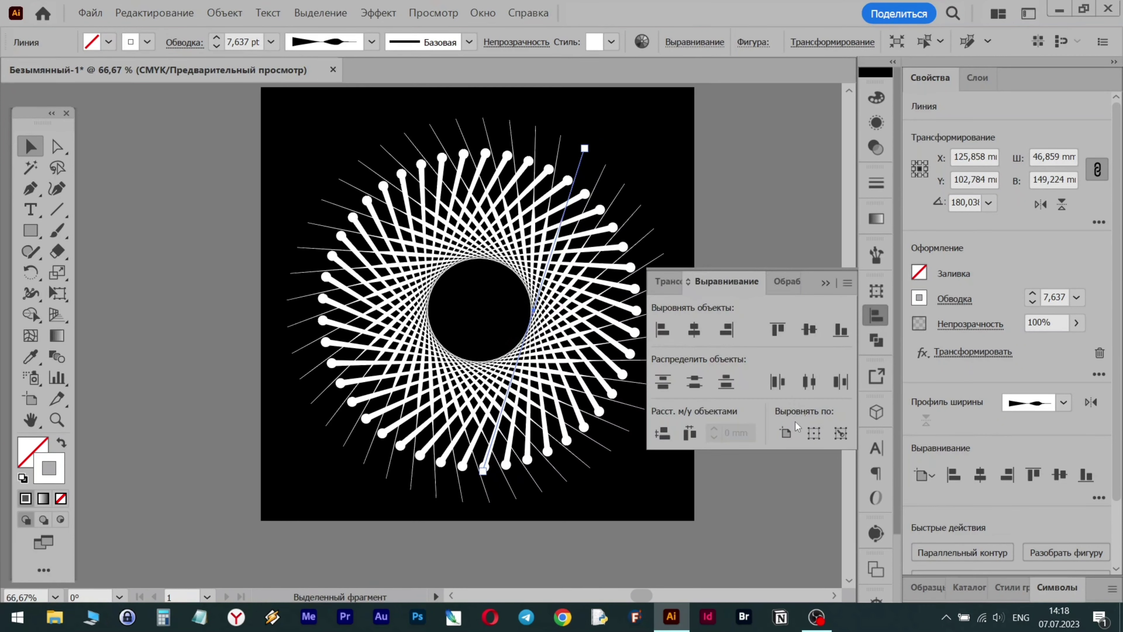
click(694, 329)
click(809, 329)
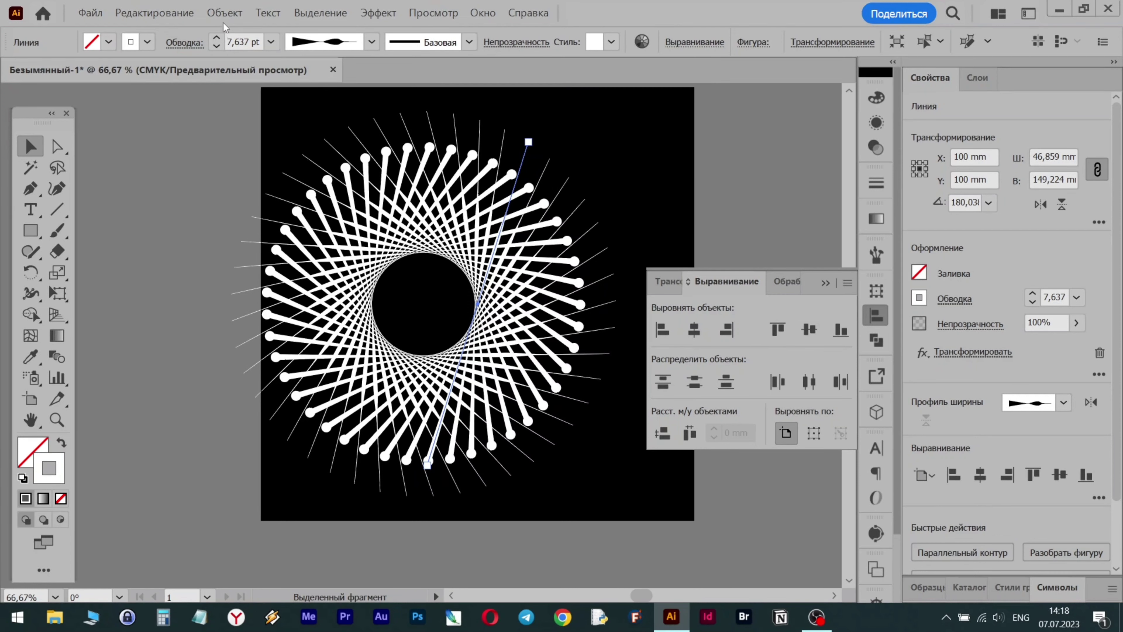
Step: Expand the pattern's appearance into a group, centre the group on the artboard both ways, and deselect it
click(225, 13)
click(248, 193)
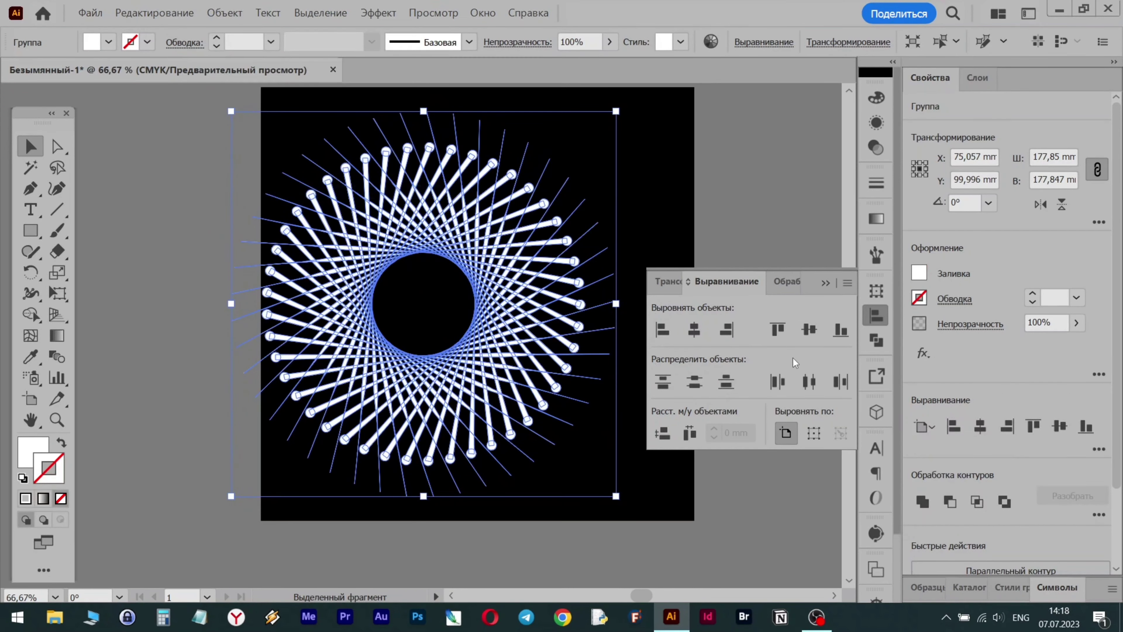
click(694, 329)
click(809, 329)
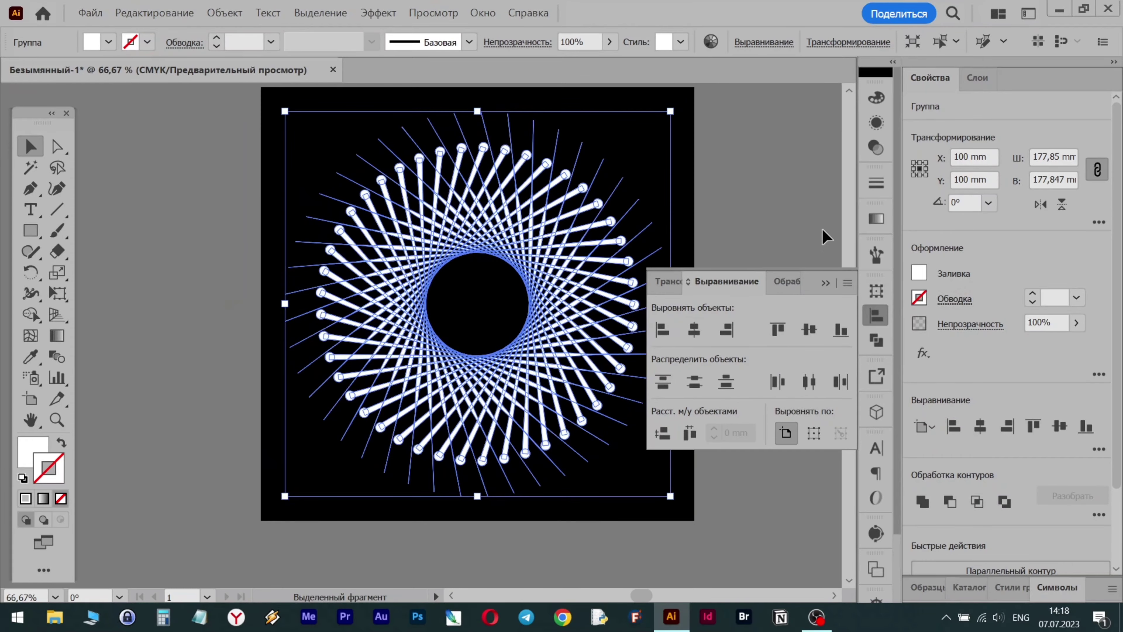
click(717, 218)
click(825, 283)
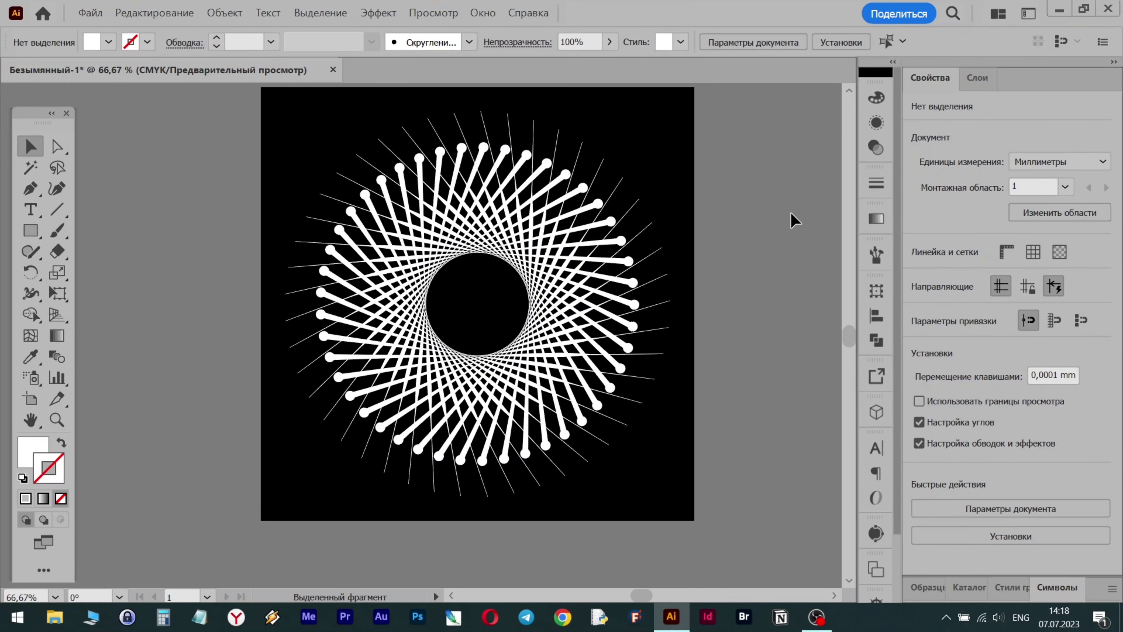
scroll(790, 212, up, 2)
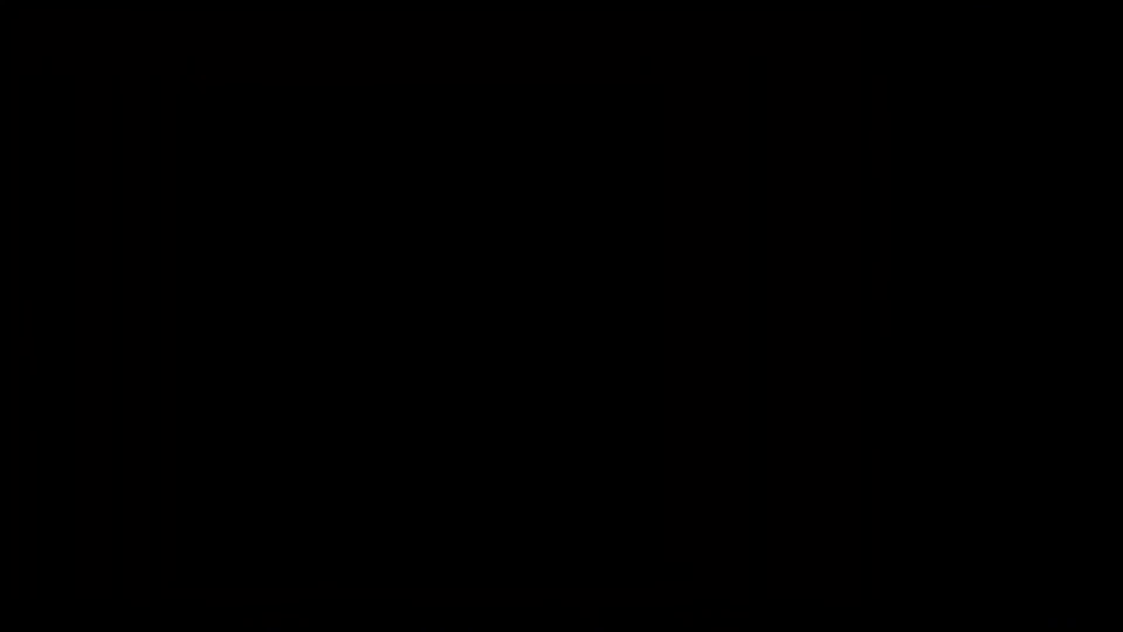